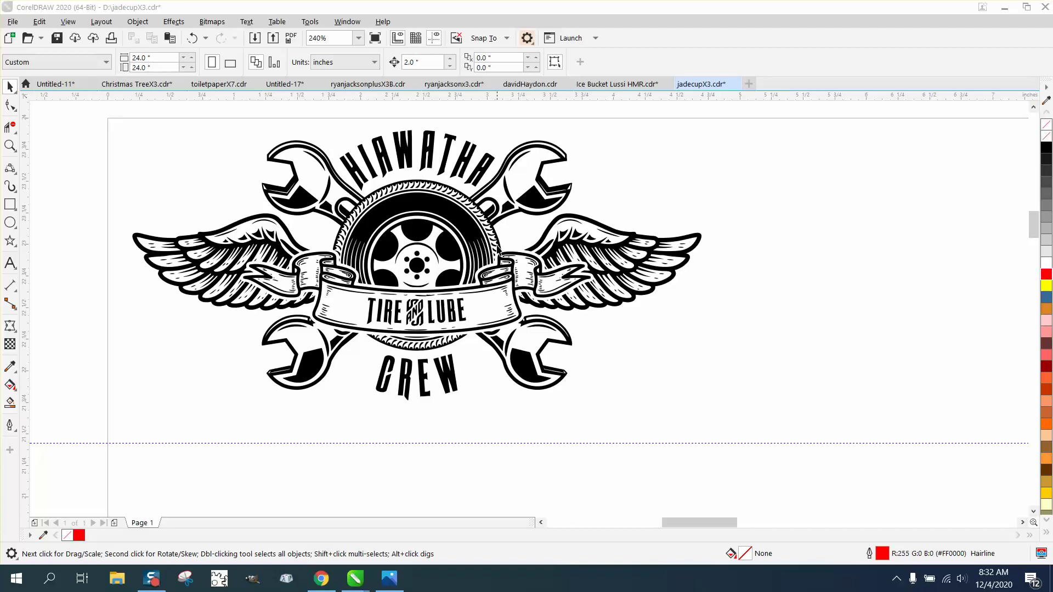
Try creating a boundary outline around the whole logo, offset to its right, and delete that outline.
{"action": "left_click", "coordinate": [501, 242]}
{"action": "left_click", "coordinate": [505, 248]}
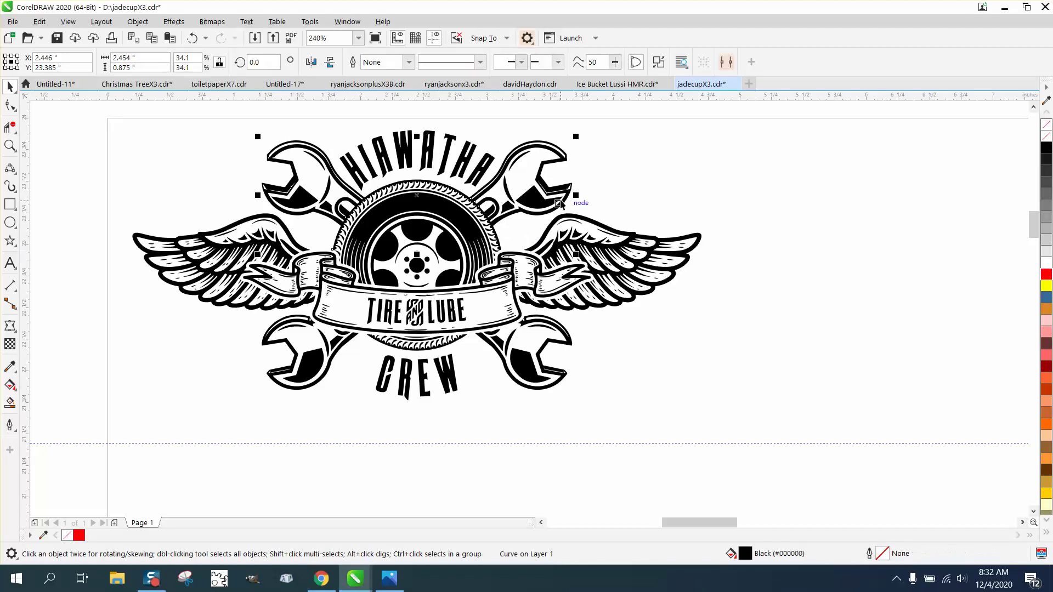
{"action": "scroll", "coordinate": [524, 262], "scroll_direction": "down", "scroll_amount": 2}
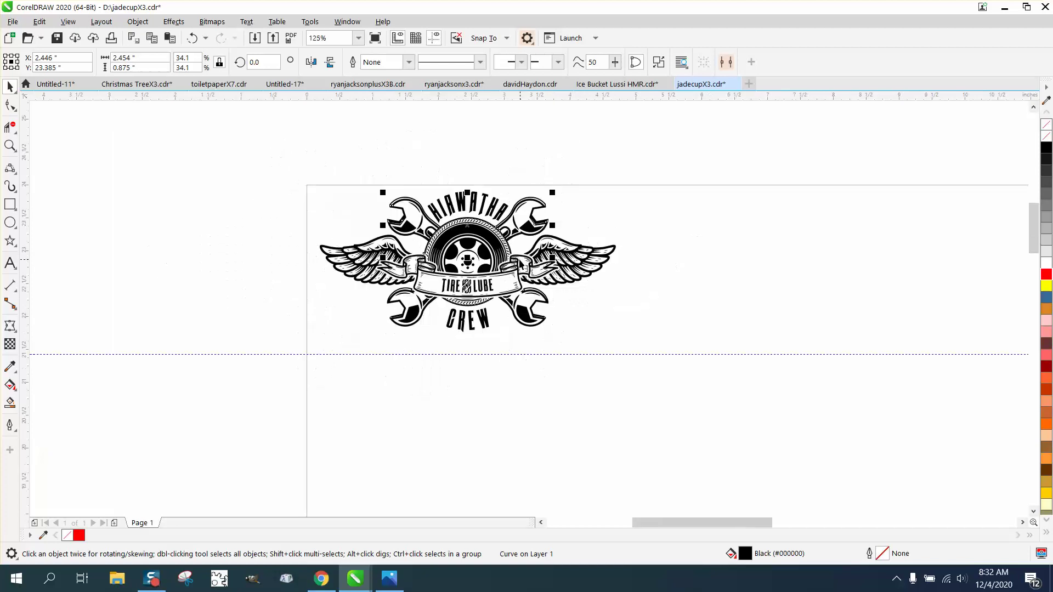
{"action": "left_click_drag", "start_coordinate": [291, 177], "coordinate": [516, 310]}
{"action": "left_click_drag", "start_coordinate": [663, 353], "coordinate": [664, 354]}
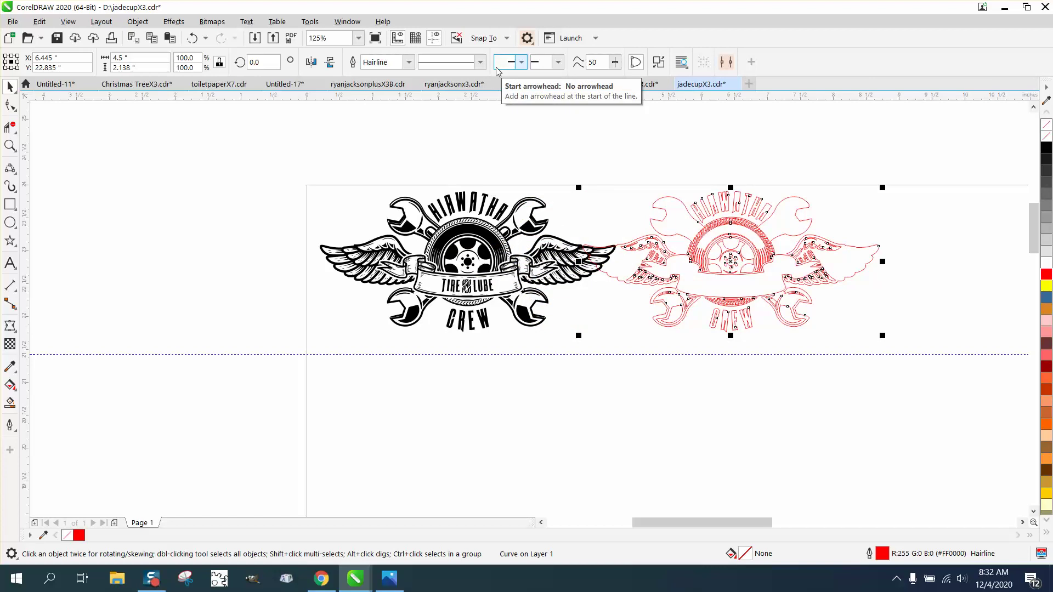
{"action": "key", "text": "Delete"}
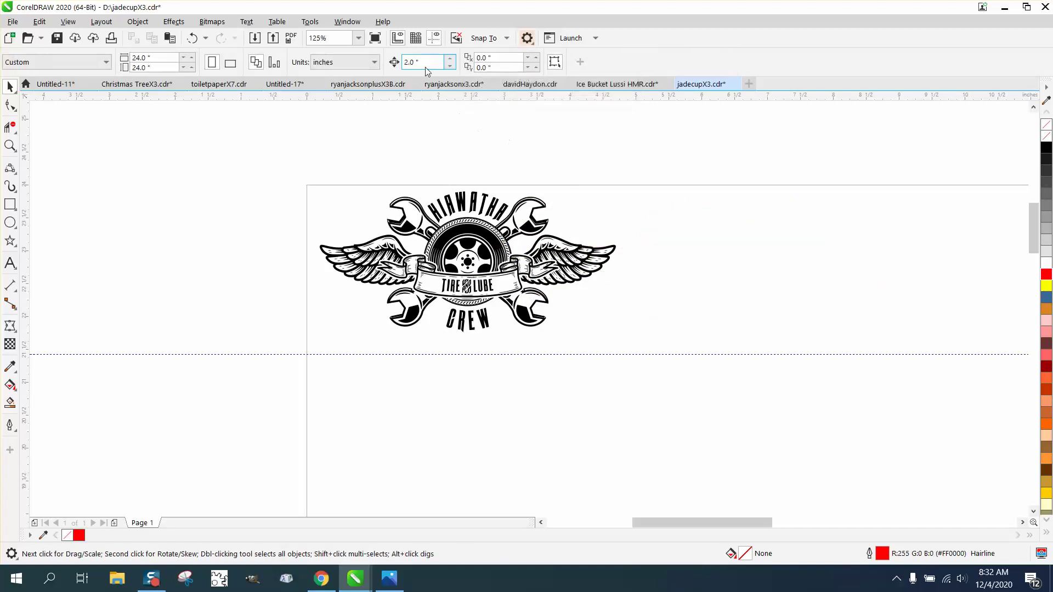
Set the nudge distance to 8 inches.
{"action": "type", "text": "2.05"}
{"action": "key", "text": "Return"}
{"action": "key", "text": "Up"}
{"action": "key", "text": "Return"}
Add a horizontal guideline level with the tops of the two upper wrenches.
{"action": "left_click", "coordinate": [8, 148]}
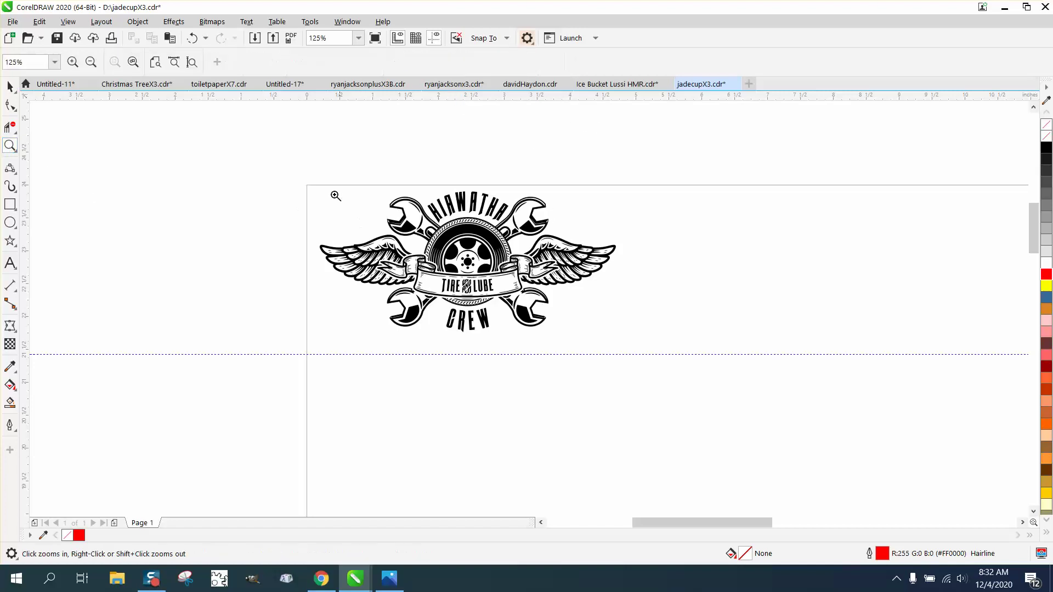
{"action": "left_click_drag", "start_coordinate": [881, 415], "coordinate": [881, 415]}
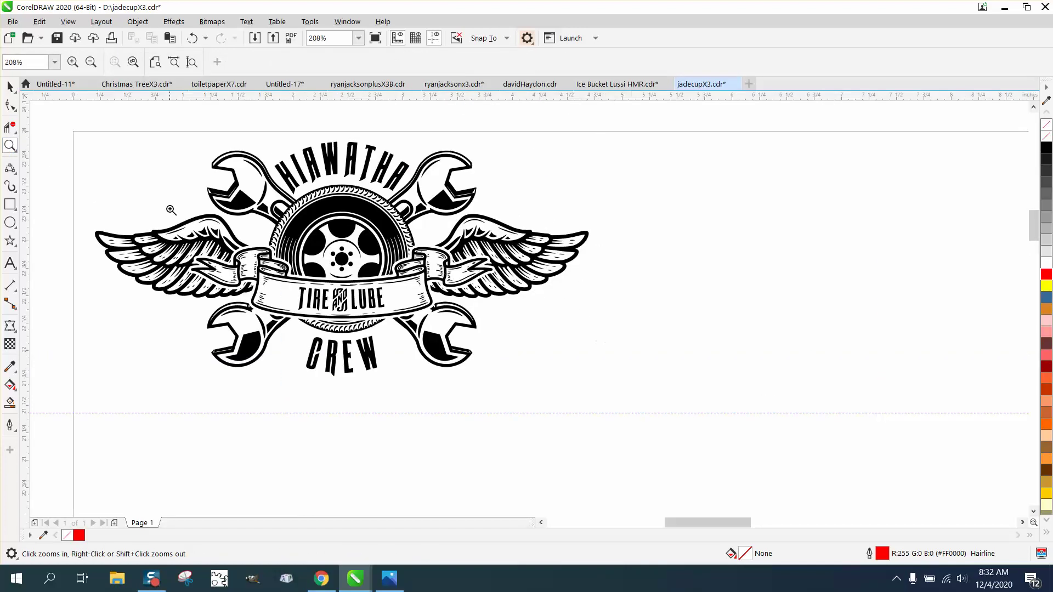
{"action": "left_click_drag", "start_coordinate": [247, 98], "coordinate": [235, 150]}
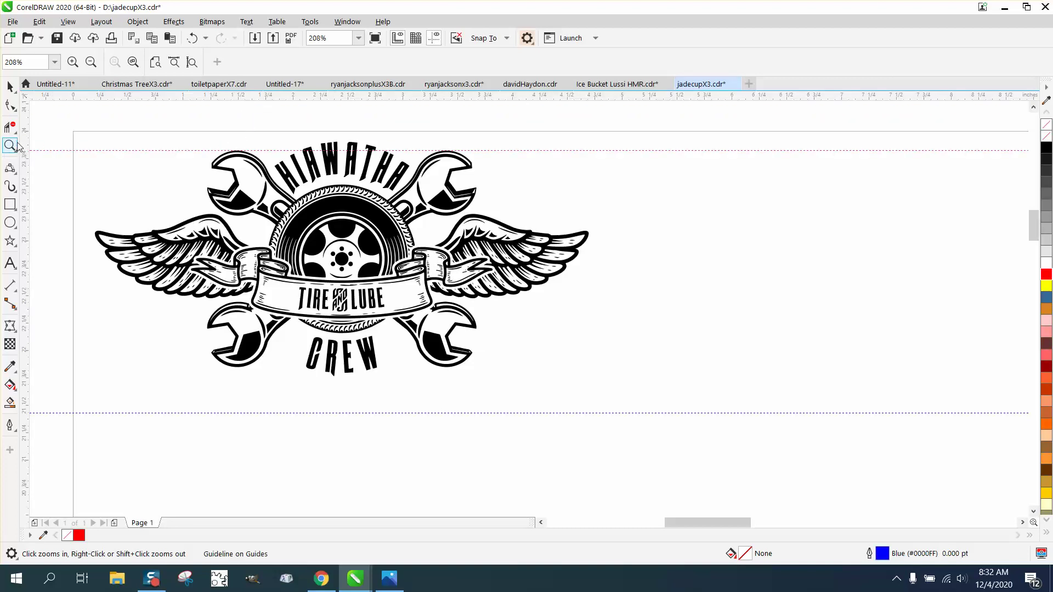
Draw a 3-Point Curve about 1.9 inches wide arching over HIAWATHA between the tops of the two upper wrenches.
{"action": "left_click", "coordinate": [372, 187]}
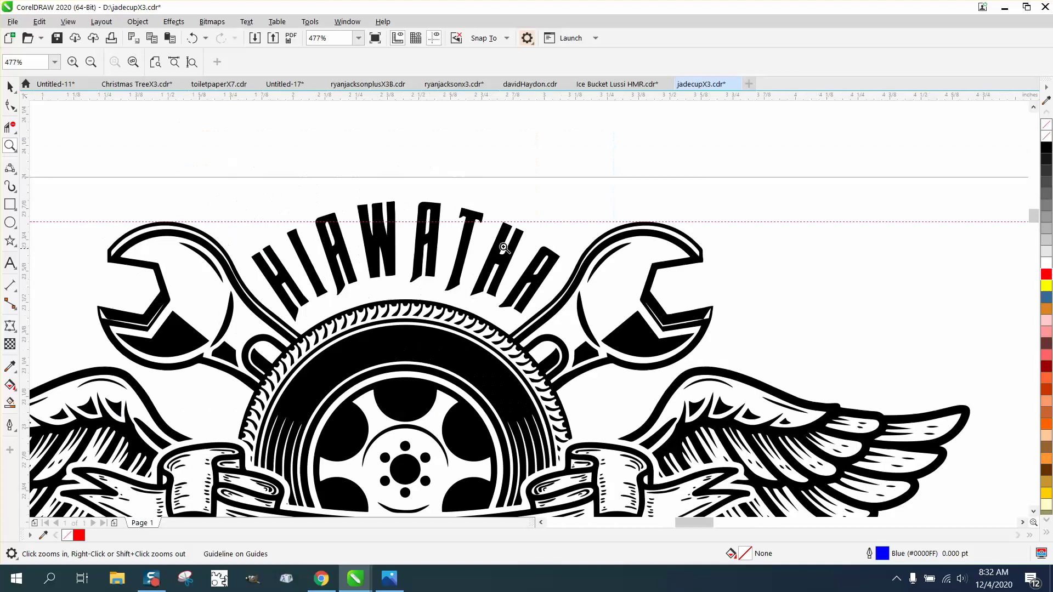
{"action": "left_click", "coordinate": [14, 170]}
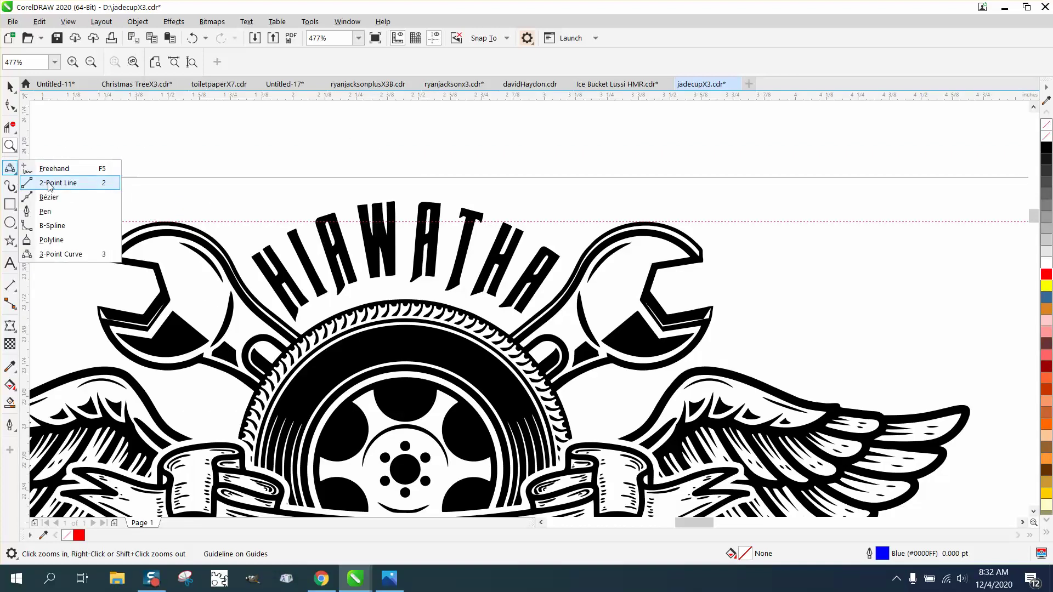
{"action": "left_click", "coordinate": [60, 254]}
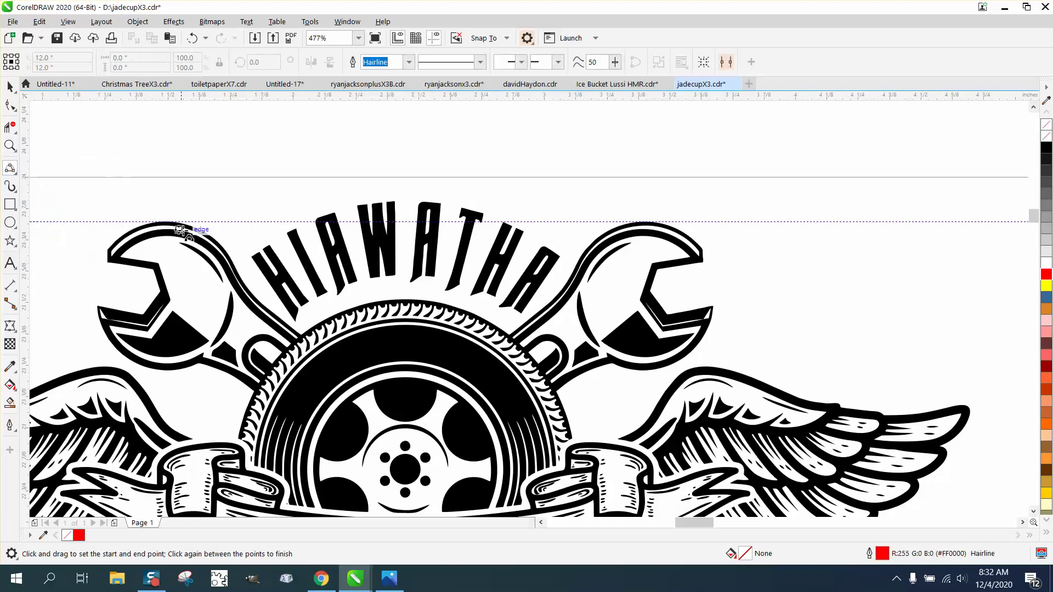
{"action": "left_click_drag", "start_coordinate": [167, 221], "coordinate": [645, 221]}
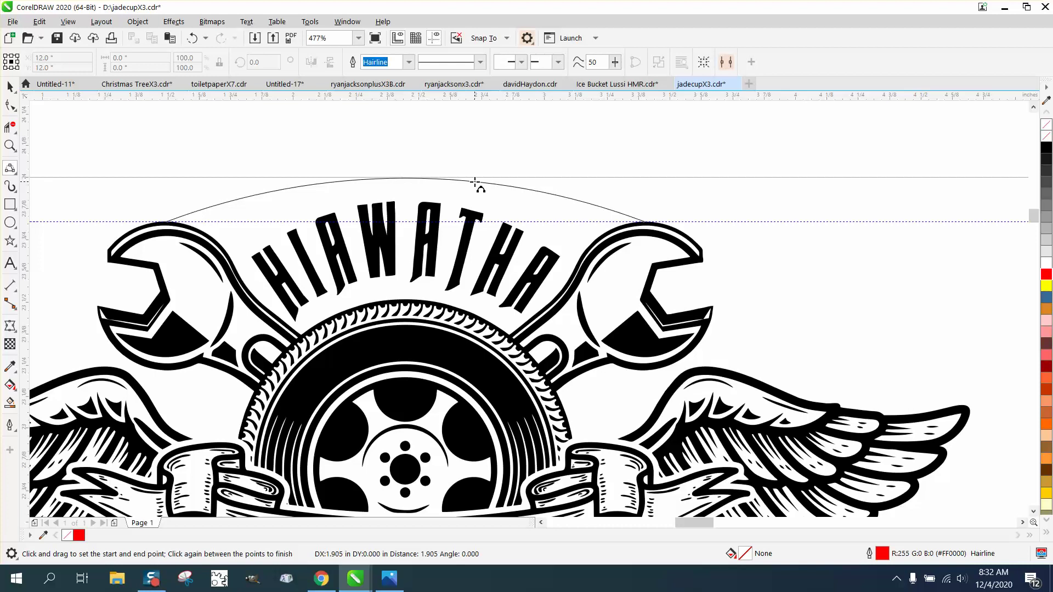
{"action": "left_click", "coordinate": [475, 181]}
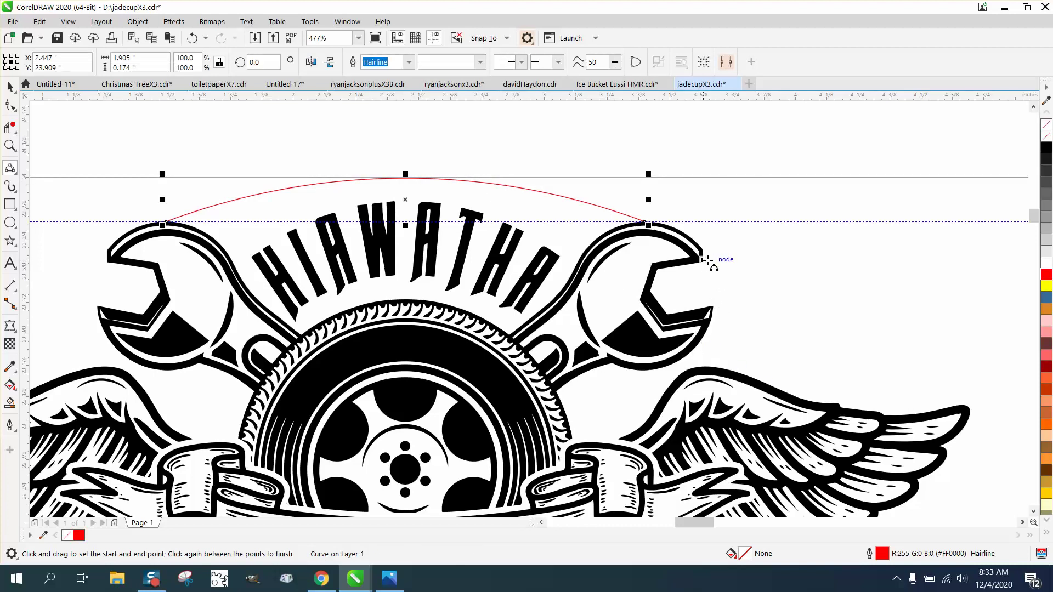
Close the jaw openings of both upper wrenches with outward-bulging 3-point curves about 0.23 inches tall.
{"action": "left_click_drag", "start_coordinate": [703, 252], "coordinate": [712, 306]}
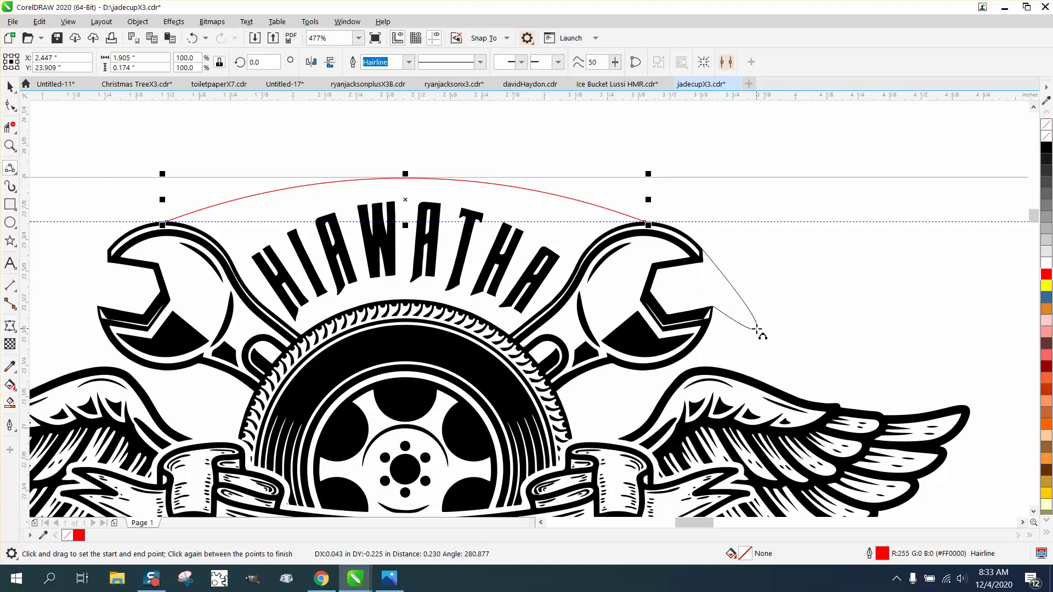
{"action": "left_click", "coordinate": [716, 295]}
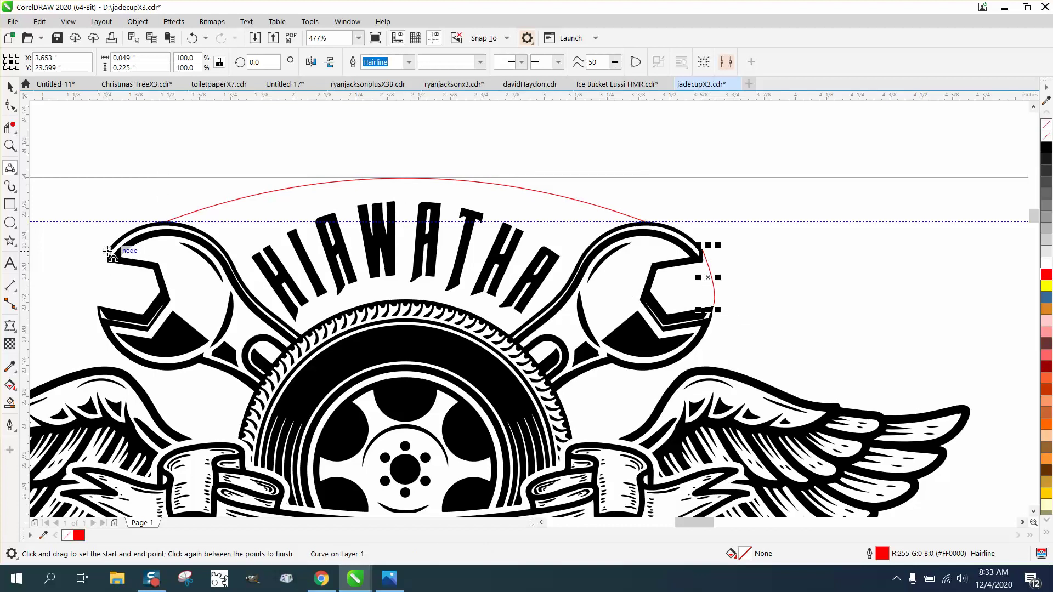
{"action": "left_click_drag", "start_coordinate": [108, 249], "coordinate": [98, 306]}
{"action": "left_click", "coordinate": [96, 297]}
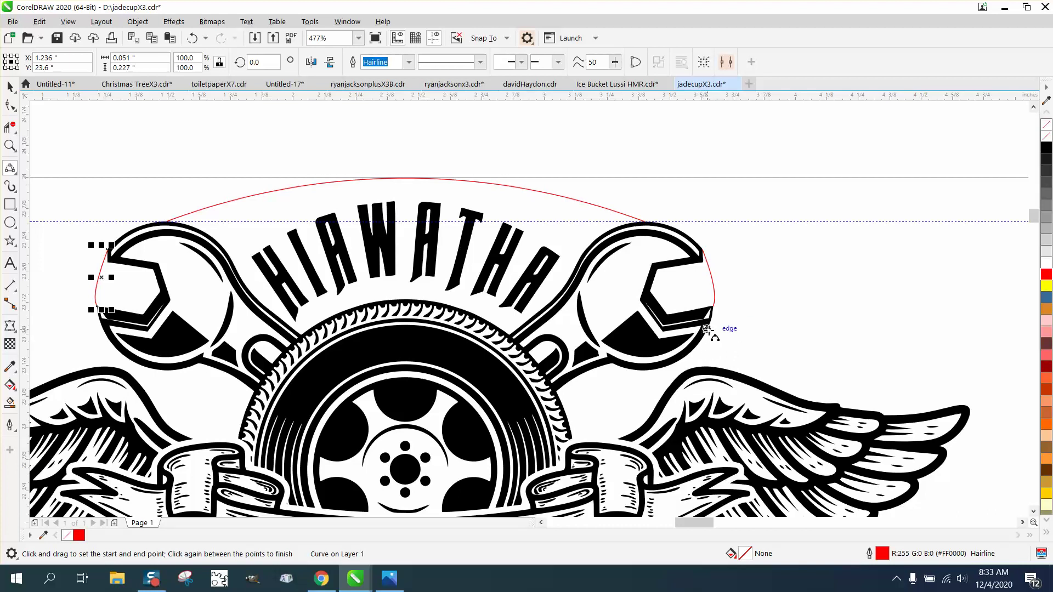
Draw 3-point curves from each upper wrench to the tip of the neighbouring wing, about 1.1 and 1.05 inches wide.
{"action": "left_click_drag", "start_coordinate": [692, 353], "coordinate": [957, 405]}
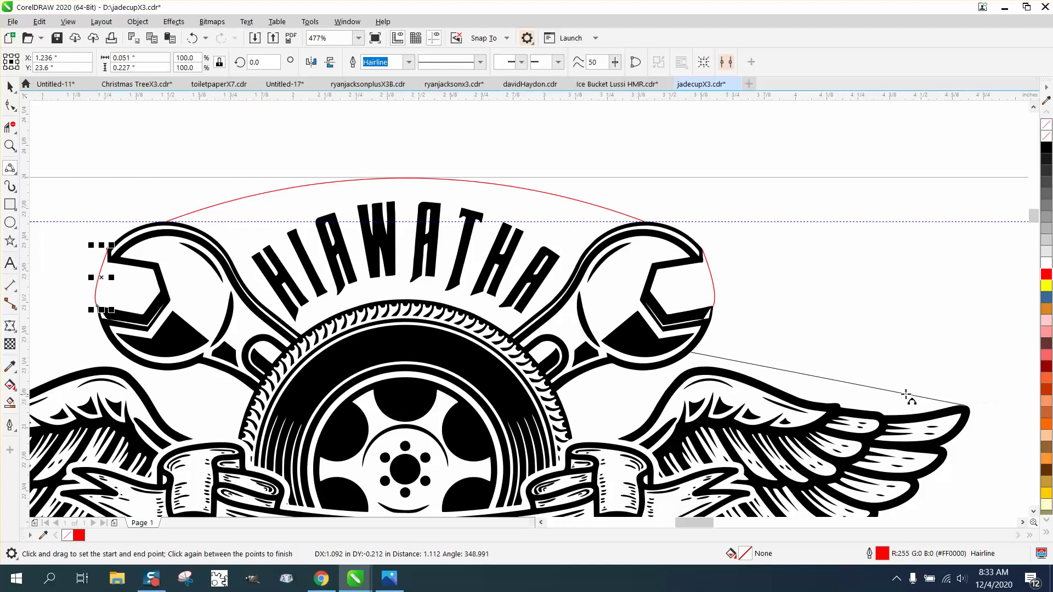
{"action": "left_click", "coordinate": [838, 370]}
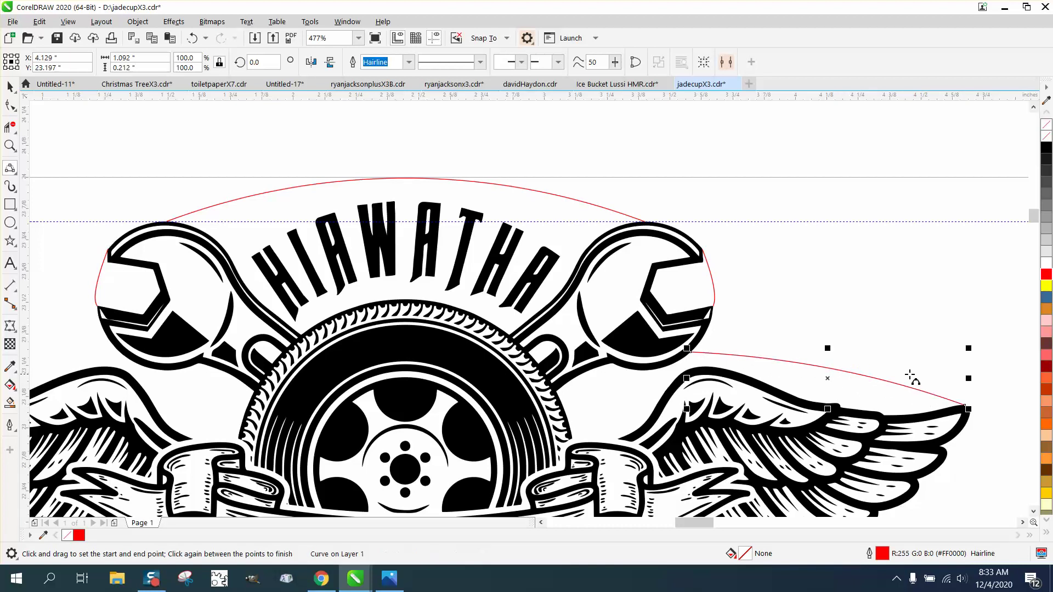
{"action": "scroll", "coordinate": [911, 381], "scroll_direction": "down", "scroll_amount": 2}
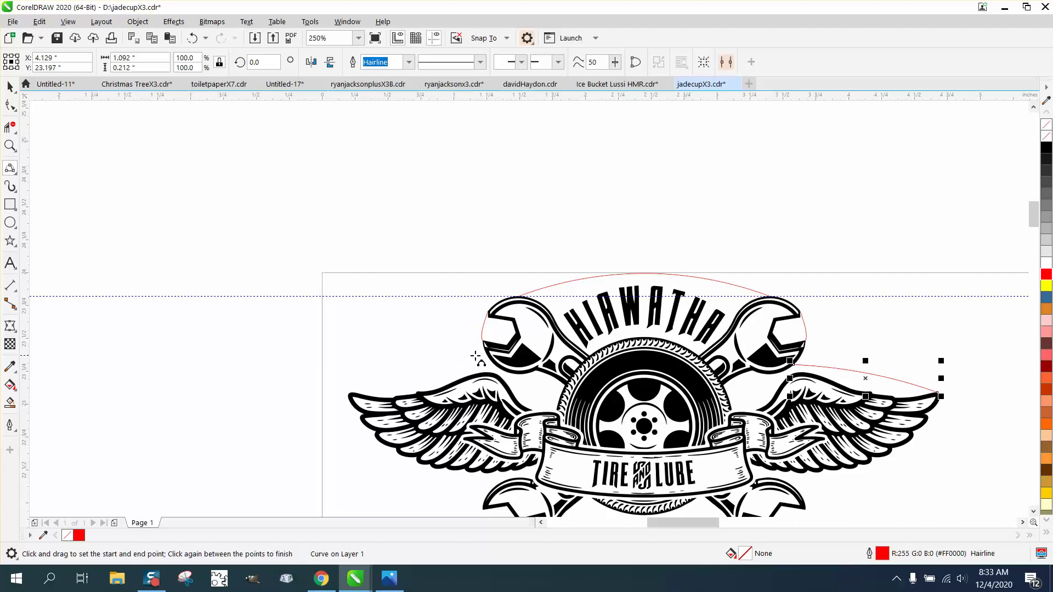
{"action": "left_click_drag", "start_coordinate": [481, 358], "coordinate": [351, 392]}
{"action": "left_click", "coordinate": [393, 371]}
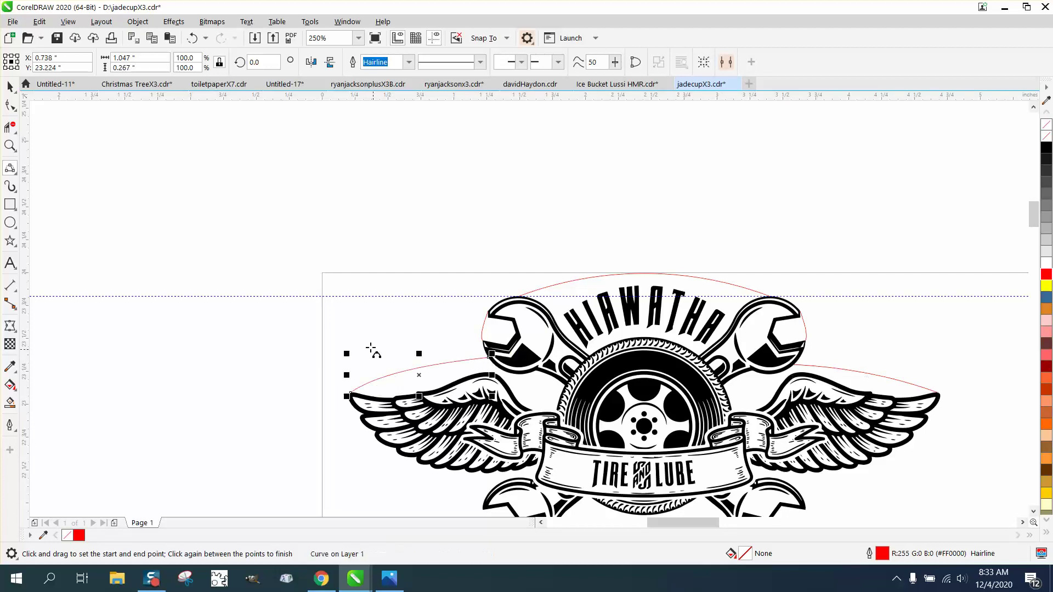
Connect the lower feathers of each wing to the lower wrench on the same side with 3-point curves about 0.84 inches wide.
{"action": "scroll", "coordinate": [323, 301], "scroll_direction": "down", "scroll_amount": 1}
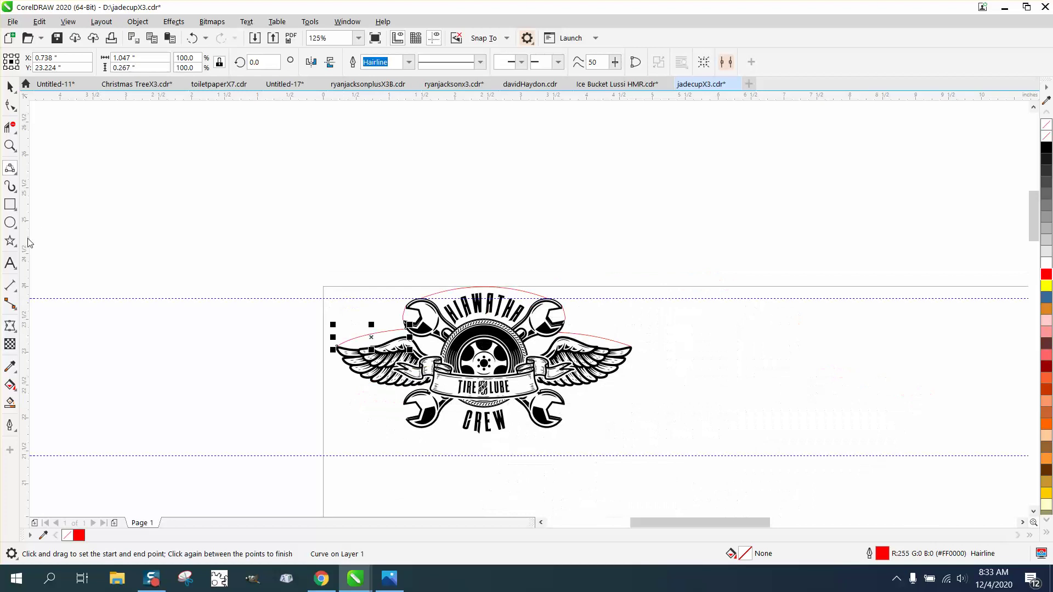
{"action": "left_click", "coordinate": [10, 145]}
{"action": "left_click_drag", "start_coordinate": [343, 319], "coordinate": [624, 478]}
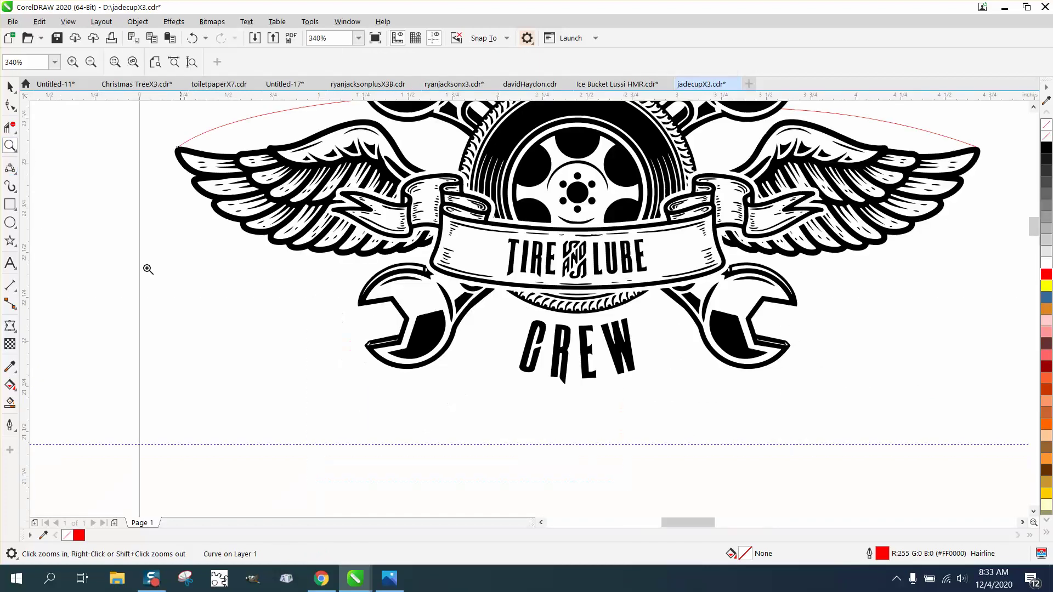
{"action": "left_click", "coordinate": [16, 165]}
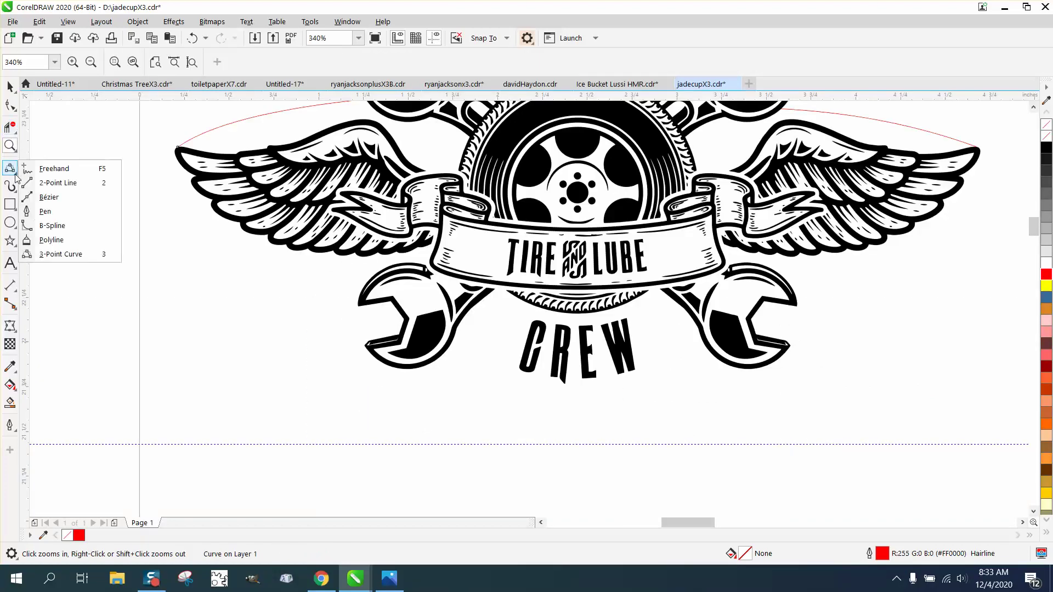
{"action": "left_click", "coordinate": [61, 254]}
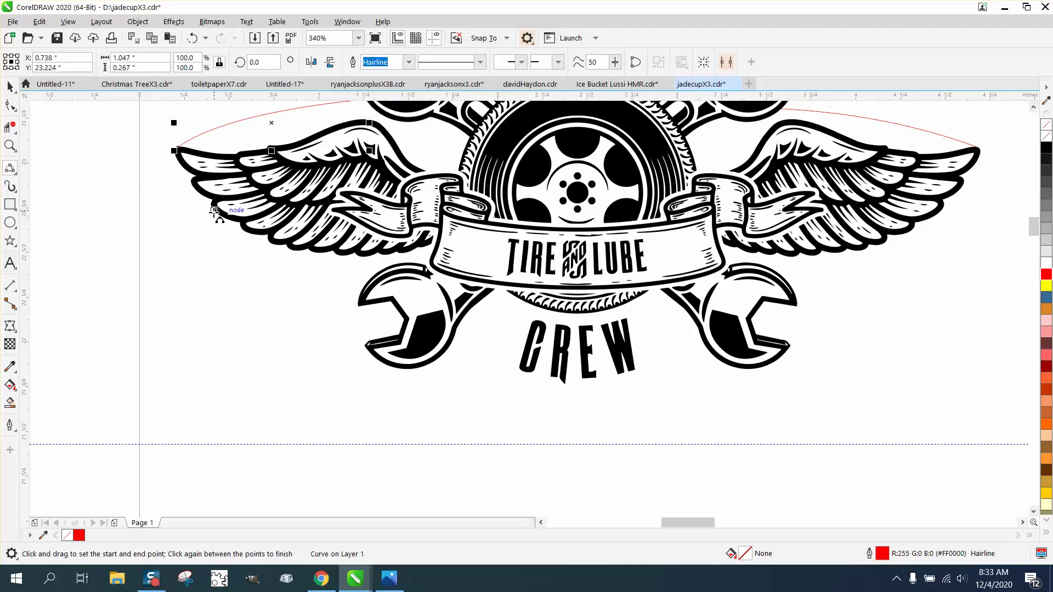
{"action": "left_click_drag", "start_coordinate": [215, 212], "coordinate": [366, 347]}
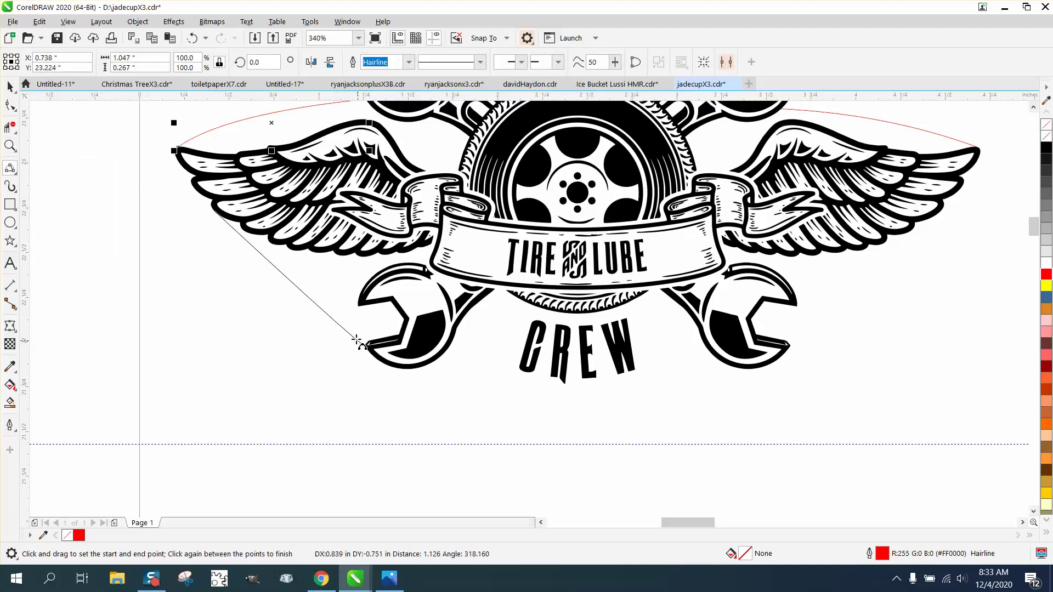
{"action": "left_click", "coordinate": [317, 314]}
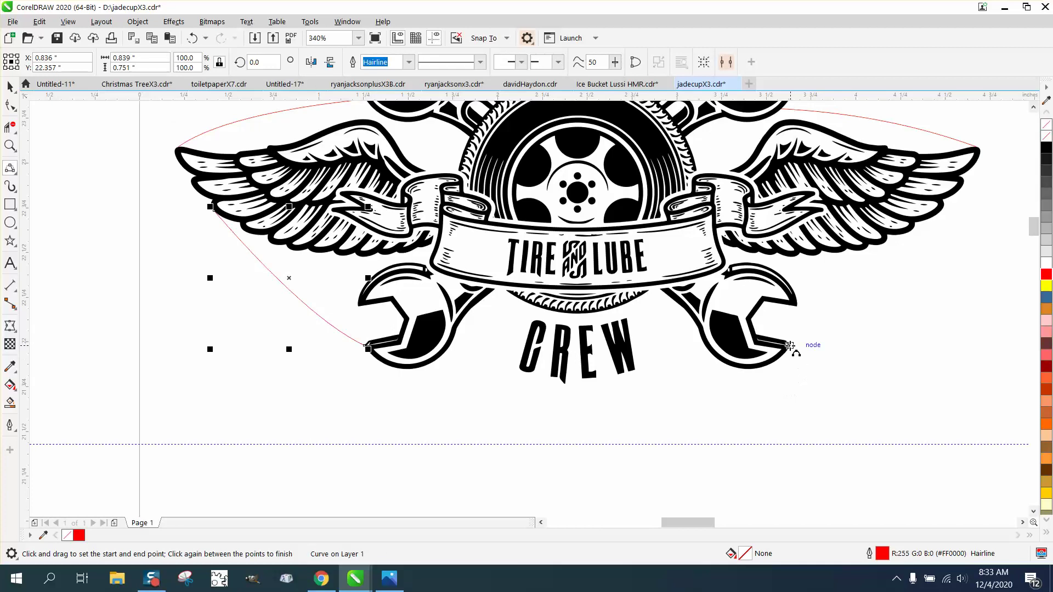
{"action": "left_click_drag", "start_coordinate": [791, 346], "coordinate": [943, 209]}
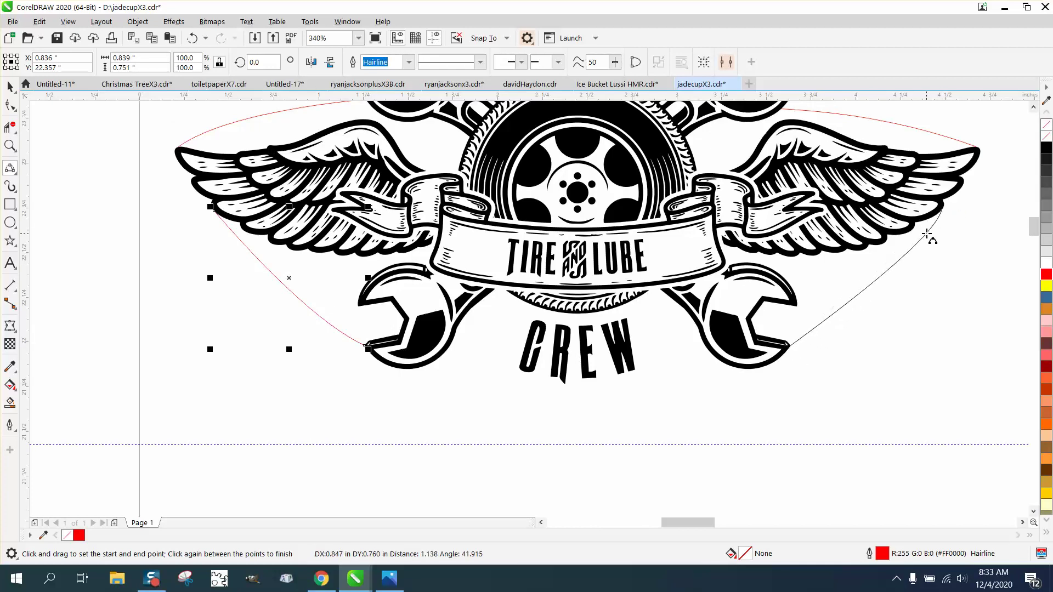
{"action": "left_click", "coordinate": [928, 233]}
Draw a 3-point curve about 1.9 inches wide beneath CREW, joining the bottoms of the two lower wrenches.
{"action": "left_click_drag", "start_coordinate": [753, 369], "coordinate": [412, 371]}
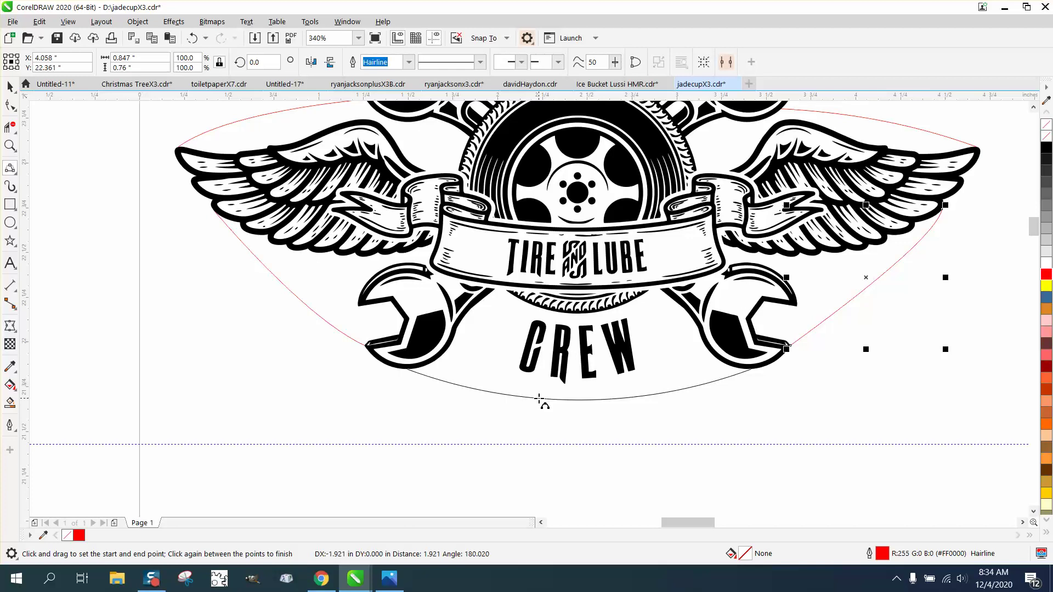
{"action": "left_click", "coordinate": [539, 401]}
{"action": "scroll", "coordinate": [516, 400], "scroll_direction": "down", "scroll_amount": 5}
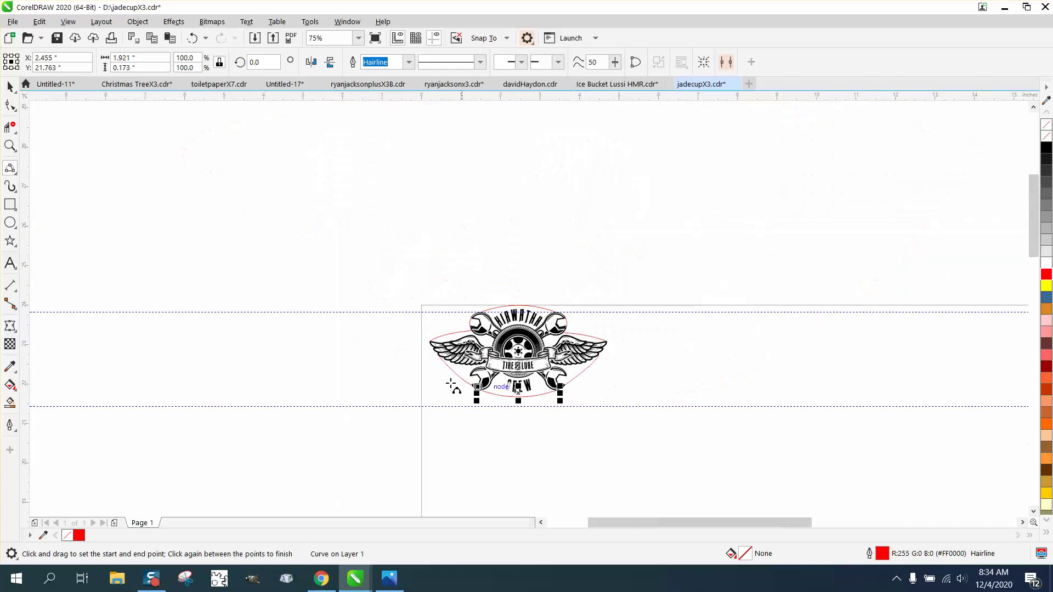
Remove both horizontal guidelines from the page.
{"action": "left_click", "coordinate": [10, 88]}
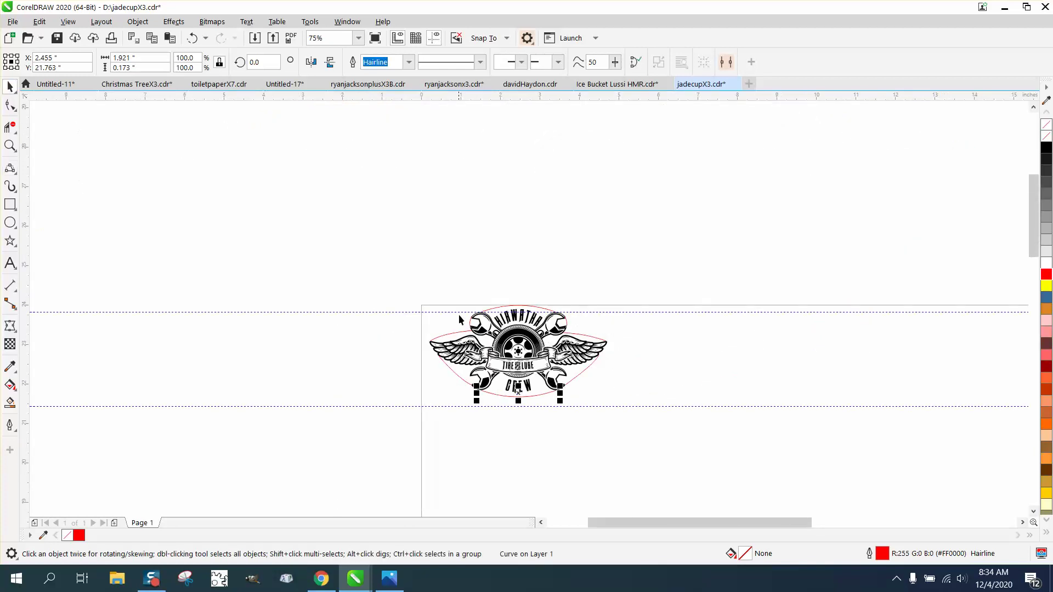
{"action": "left_click", "coordinate": [408, 297]}
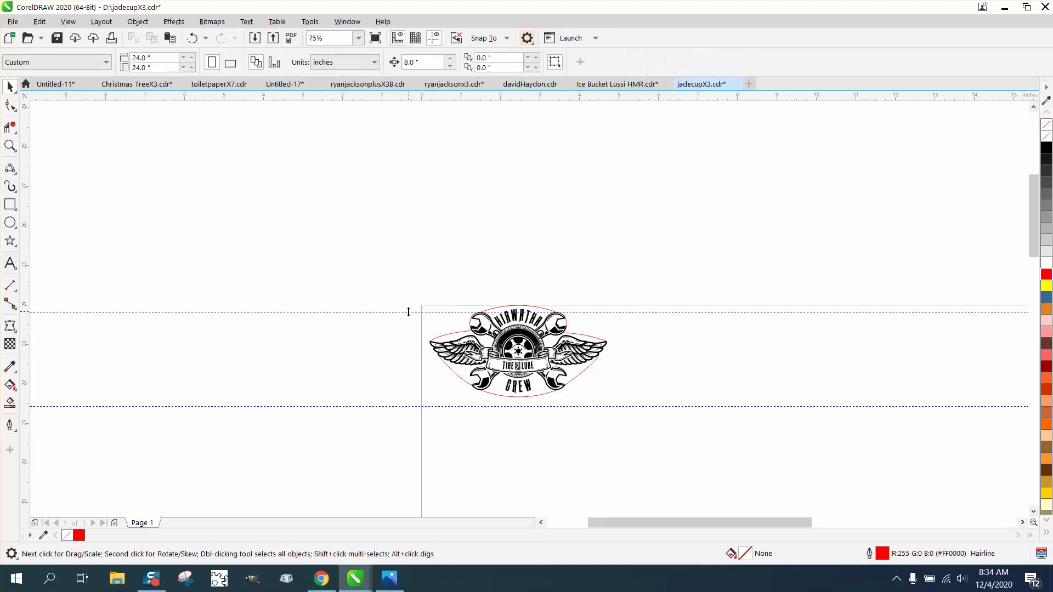
{"action": "left_click_drag", "start_coordinate": [408, 312], "coordinate": [408, 96]}
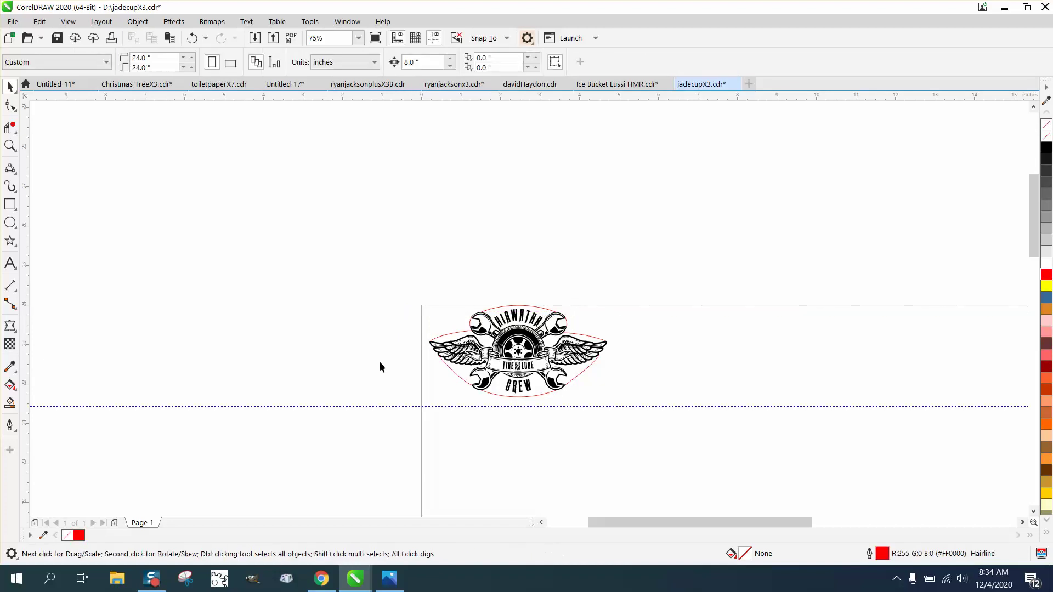
{"action": "left_click", "coordinate": [384, 406]}
{"action": "key", "text": "Delete"}
Create a boundary around the logo together with its bridging curves, and move the outline 8 inches to the right.
{"action": "left_click", "coordinate": [10, 144]}
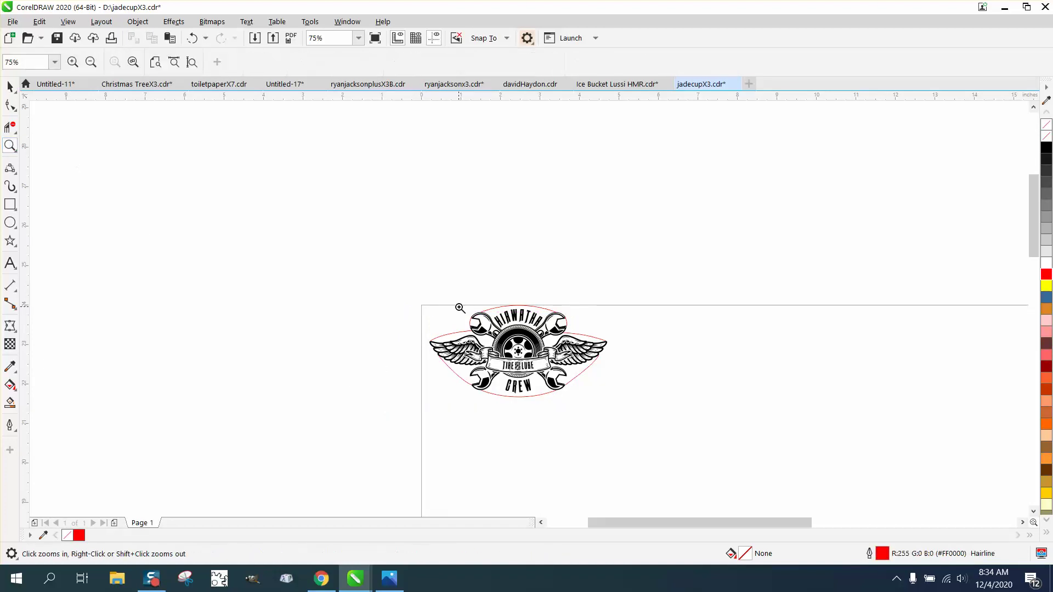
{"action": "left_click", "coordinate": [679, 388]}
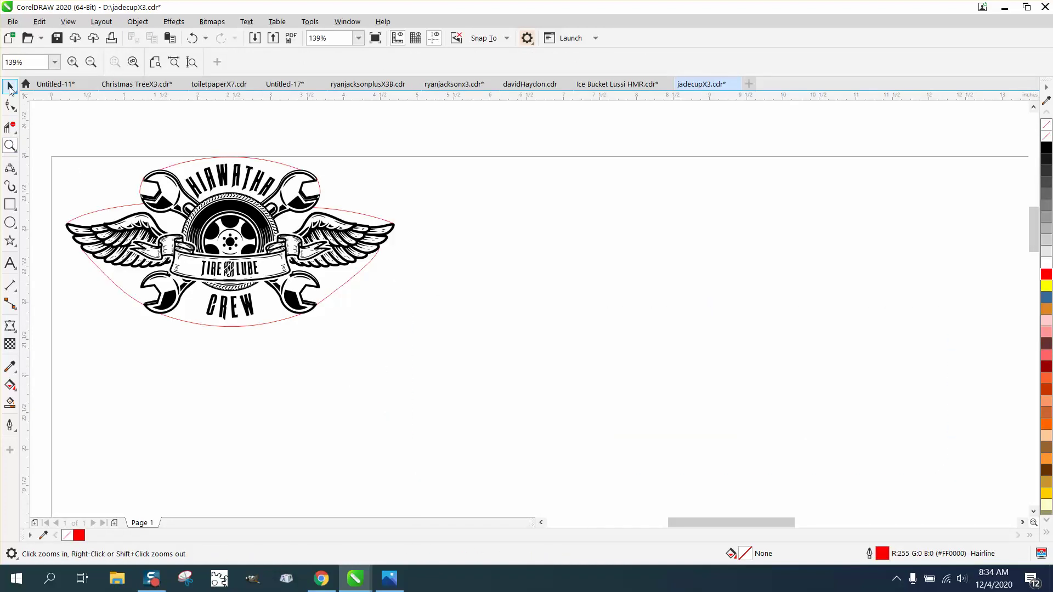
{"action": "left_click", "coordinate": [11, 87]}
{"action": "left_click_drag", "start_coordinate": [449, 388], "coordinate": [448, 389]}
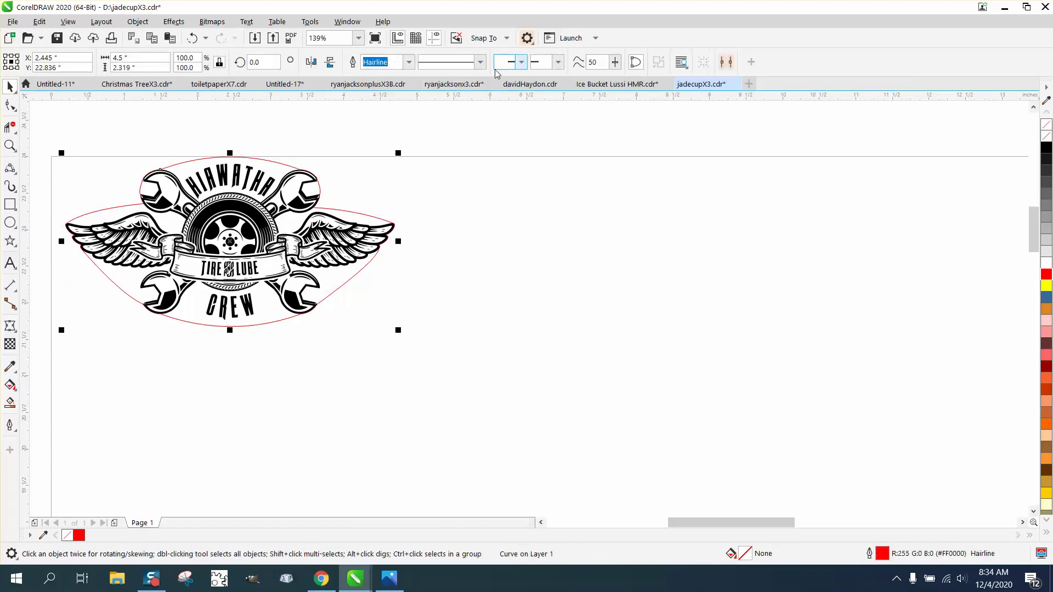
{"action": "key", "text": "Right"}
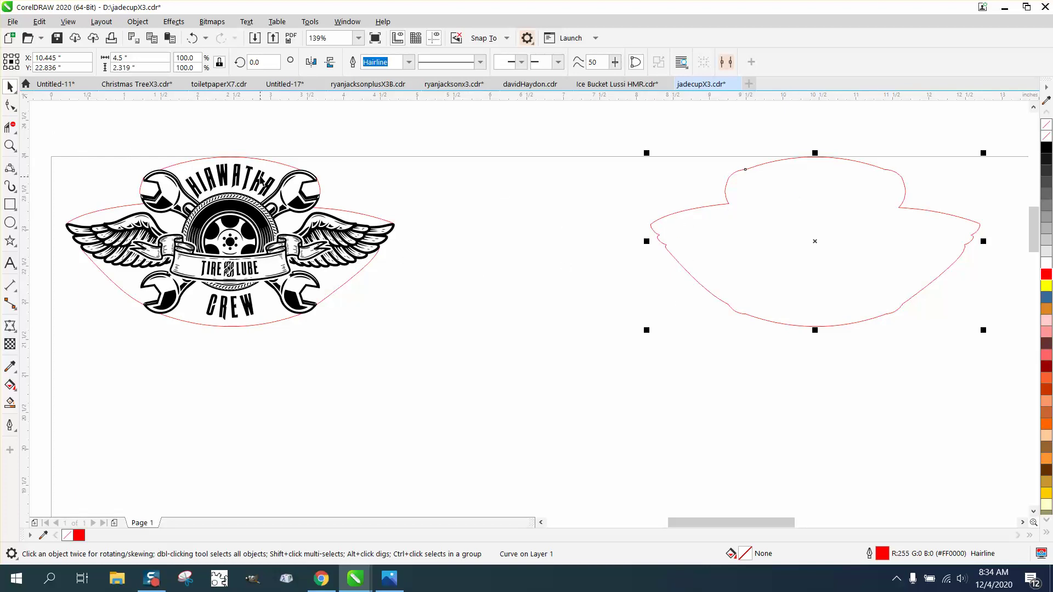
Delete the 3-point bridging curves along the top, right side and bottom of the original logo.
{"action": "left_click", "coordinate": [259, 159]}
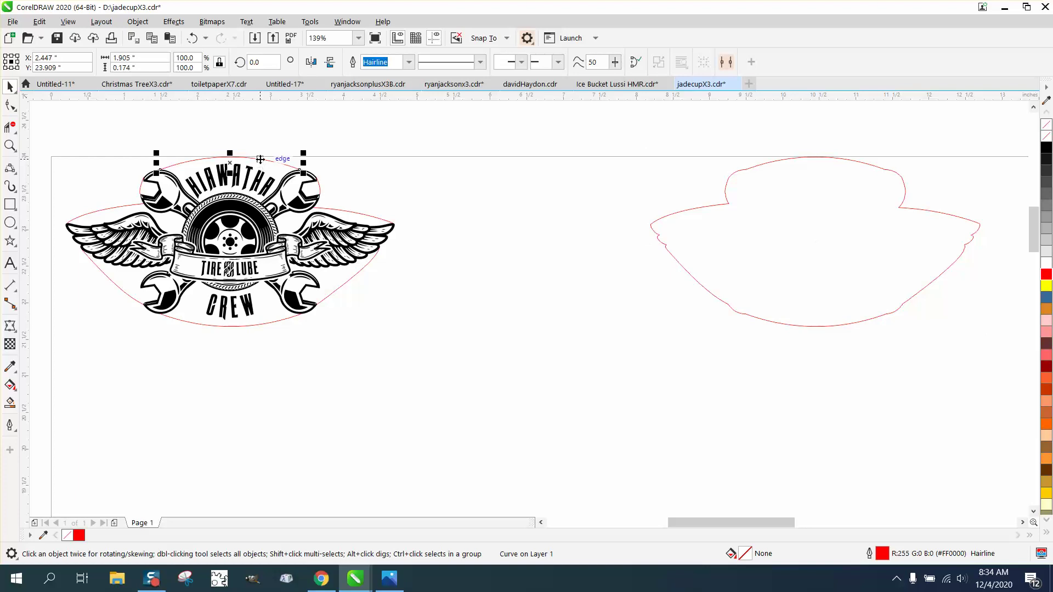
{"action": "key", "text": "Delete"}
{"action": "left_click", "coordinate": [344, 211]}
{"action": "key", "text": "Delete"}
{"action": "left_click", "coordinate": [321, 188]}
{"action": "key", "text": "Delete"}
{"action": "left_click", "coordinate": [354, 272]}
{"action": "key", "text": "Delete"}
{"action": "left_click", "coordinate": [261, 323]}
{"action": "key", "text": "Delete"}
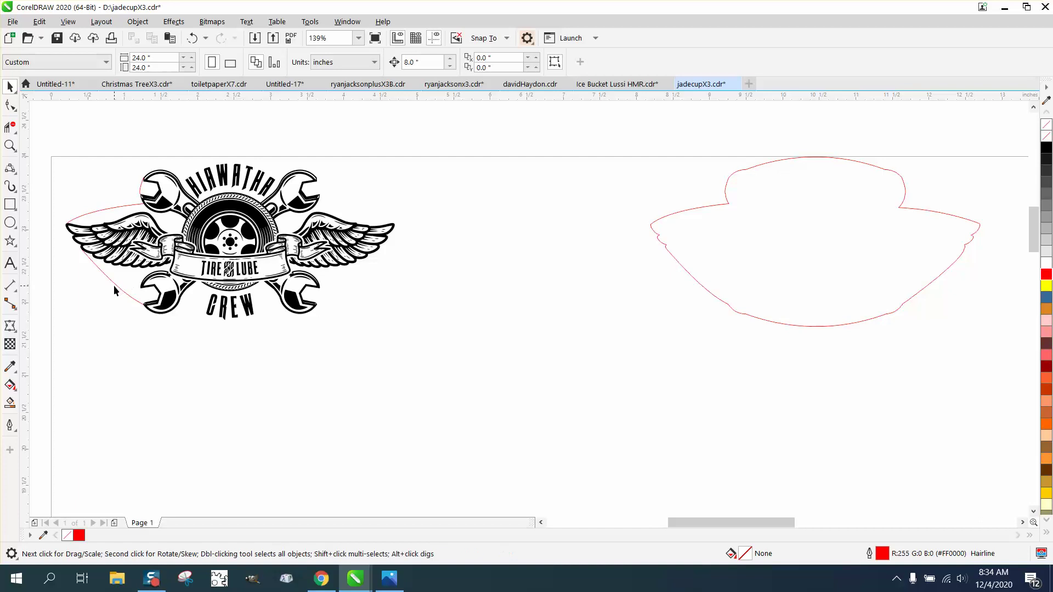
Delete the remaining three bridging curves on the left side of the original logo.
{"action": "left_click", "coordinate": [114, 283]}
{"action": "key", "text": "Delete"}
{"action": "left_click", "coordinate": [115, 208]}
{"action": "key", "text": "Delete"}
{"action": "left_click", "coordinate": [140, 188]}
{"action": "key", "text": "Delete"}
Smooth the feather bumps at both wing tips of the outline copy using the Smooth tool with a 0.67-inch nib.
{"action": "left_click", "coordinate": [20, 114]}
{"action": "left_click", "coordinate": [52, 125]}
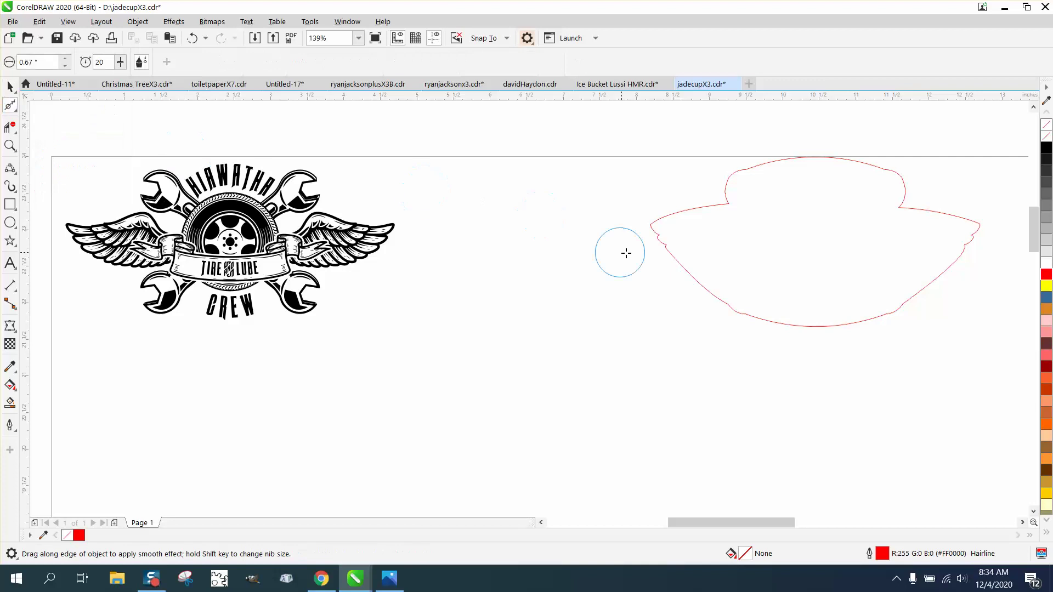
{"action": "mouse_move", "coordinate": [676, 263]}
{"action": "left_mouse_down"}
{"action": "mouse_move", "coordinate": [659, 231]}
{"action": "mouse_move", "coordinate": [743, 310]}
{"action": "mouse_move", "coordinate": [719, 301]}
{"action": "mouse_move", "coordinate": [875, 318]}
{"action": "mouse_move", "coordinate": [959, 268]}
{"action": "mouse_move", "coordinate": [980, 235]}
{"action": "mouse_move", "coordinate": [961, 247]}
{"action": "mouse_move", "coordinate": [971, 228]}
{"action": "mouse_move", "coordinate": [952, 261]}
{"action": "mouse_move", "coordinate": [980, 233]}
{"action": "mouse_move", "coordinate": [947, 264]}
{"action": "mouse_move", "coordinate": [971, 235]}
{"action": "mouse_move", "coordinate": [900, 173]}
{"action": "left_mouse_up"}
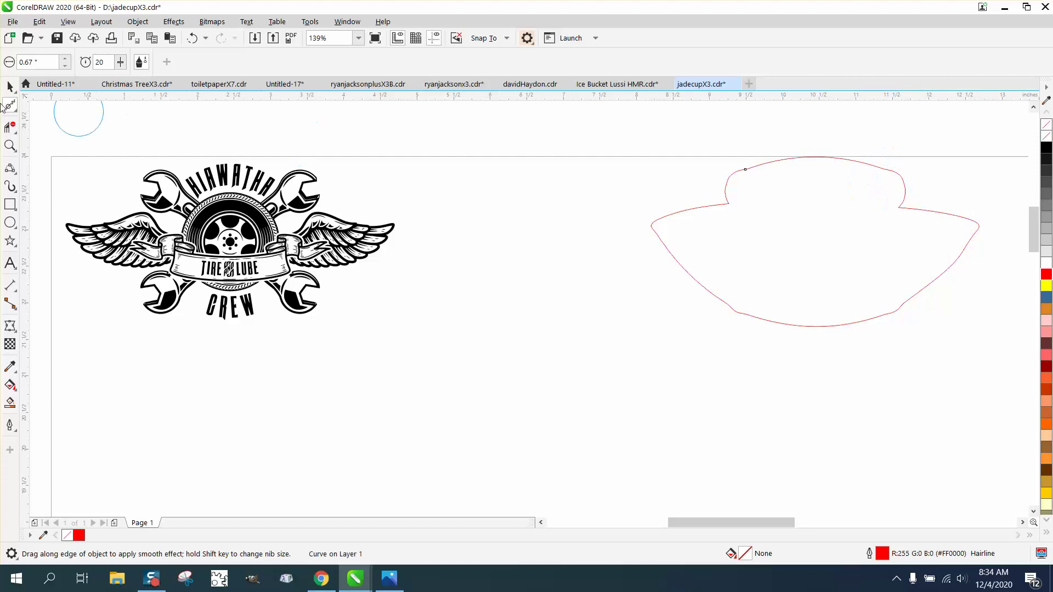
Set the Smooth tool's nib size to 1 inch and smooth the remaining bumps around the outline copy.
{"action": "left_click", "coordinate": [10, 145]}
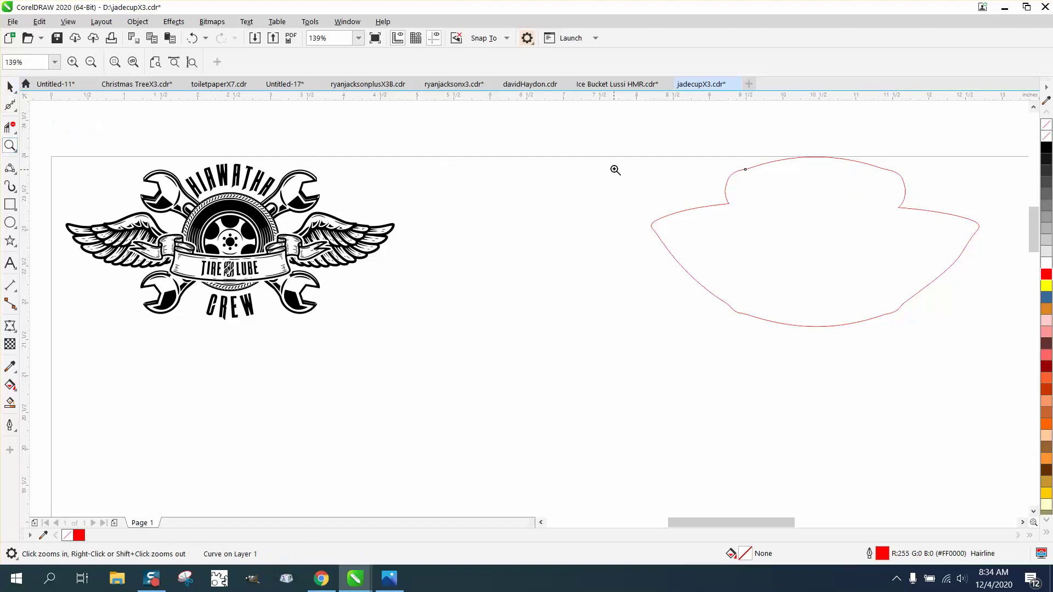
{"action": "left_click_drag", "start_coordinate": [996, 362], "coordinate": [1033, 385]}
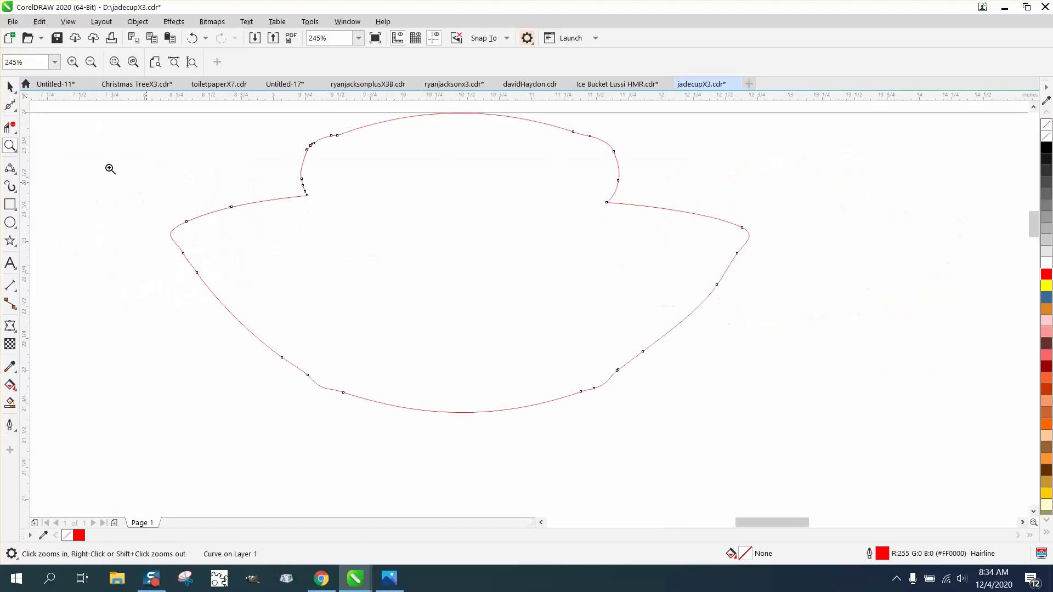
{"action": "left_click", "coordinate": [14, 114]}
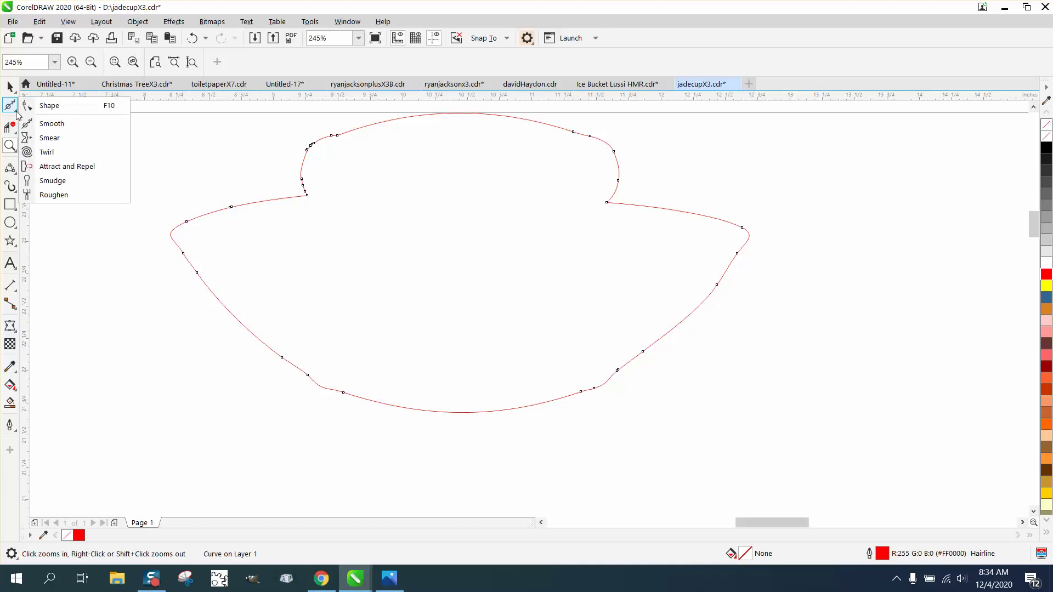
{"action": "left_click", "coordinate": [46, 123]}
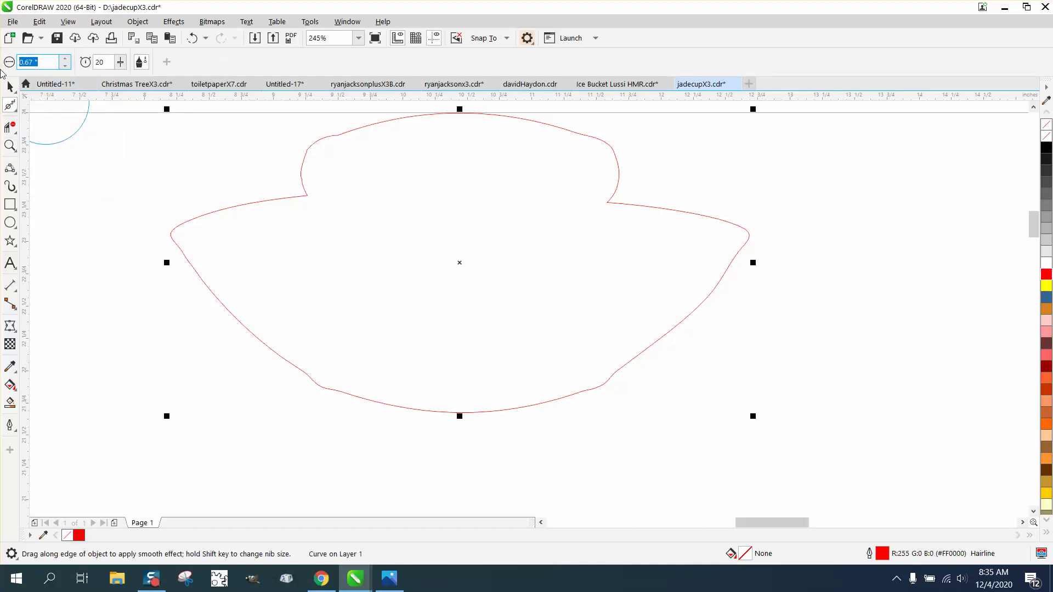
{"action": "type", "text": "1"}
{"action": "key", "text": "Return"}
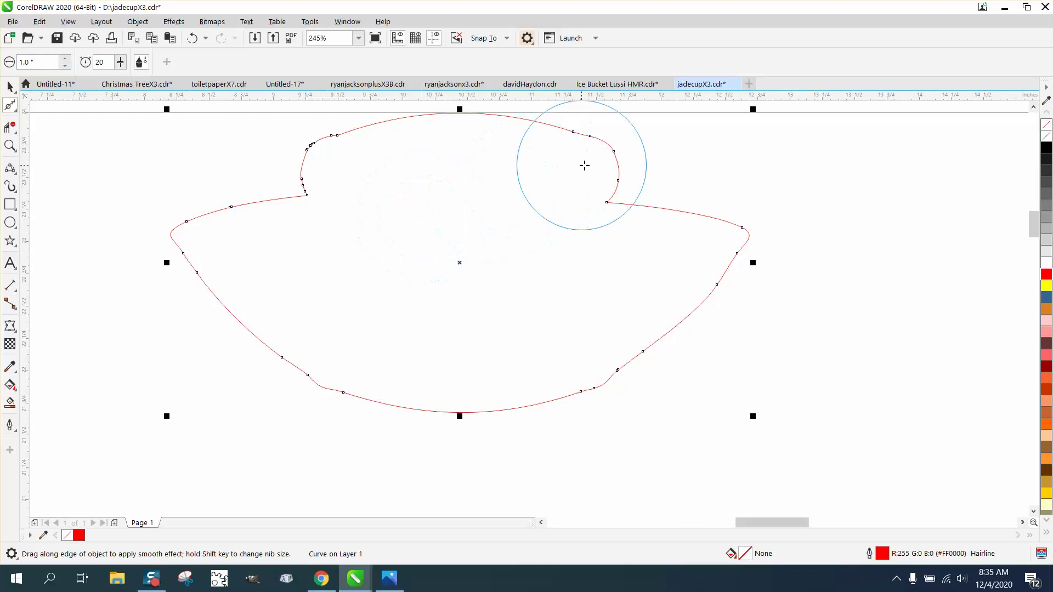
{"action": "scroll", "coordinate": [606, 202], "scroll_direction": "down", "scroll_amount": 1}
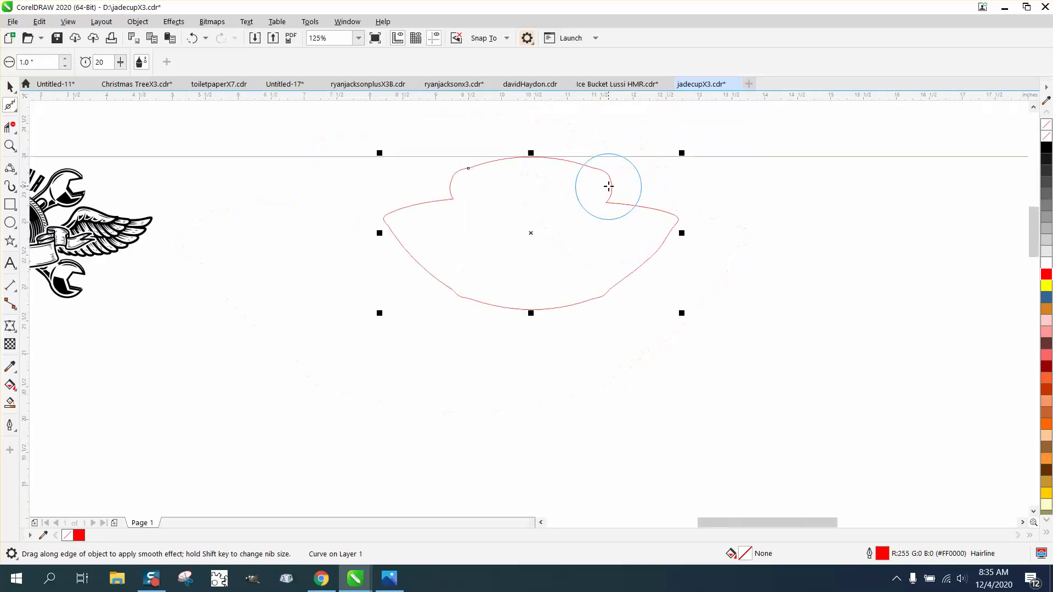
{"action": "mouse_move", "coordinate": [609, 182]}
{"action": "left_mouse_down"}
{"action": "mouse_move", "coordinate": [553, 162]}
{"action": "mouse_move", "coordinate": [503, 162]}
{"action": "mouse_move", "coordinate": [472, 179]}
{"action": "mouse_move", "coordinate": [497, 161]}
{"action": "mouse_move", "coordinate": [561, 161]}
{"action": "mouse_move", "coordinate": [489, 156]}
{"action": "mouse_move", "coordinate": [466, 185]}
{"action": "mouse_move", "coordinate": [472, 227]}
{"action": "mouse_move", "coordinate": [419, 273]}
{"action": "mouse_move", "coordinate": [567, 321]}
{"action": "mouse_move", "coordinate": [644, 308]}
{"action": "mouse_move", "coordinate": [646, 269]}
{"action": "mouse_move", "coordinate": [602, 303]}
{"action": "mouse_move", "coordinate": [421, 293]}
{"action": "mouse_move", "coordinate": [639, 292]}
{"action": "mouse_move", "coordinate": [469, 295]}
{"action": "mouse_move", "coordinate": [580, 304]}
{"action": "mouse_move", "coordinate": [607, 358]}
{"action": "mouse_move", "coordinate": [421, 267]}
{"action": "mouse_move", "coordinate": [498, 299]}
{"action": "mouse_move", "coordinate": [611, 306]}
{"action": "mouse_move", "coordinate": [647, 275]}
{"action": "left_mouse_up"}
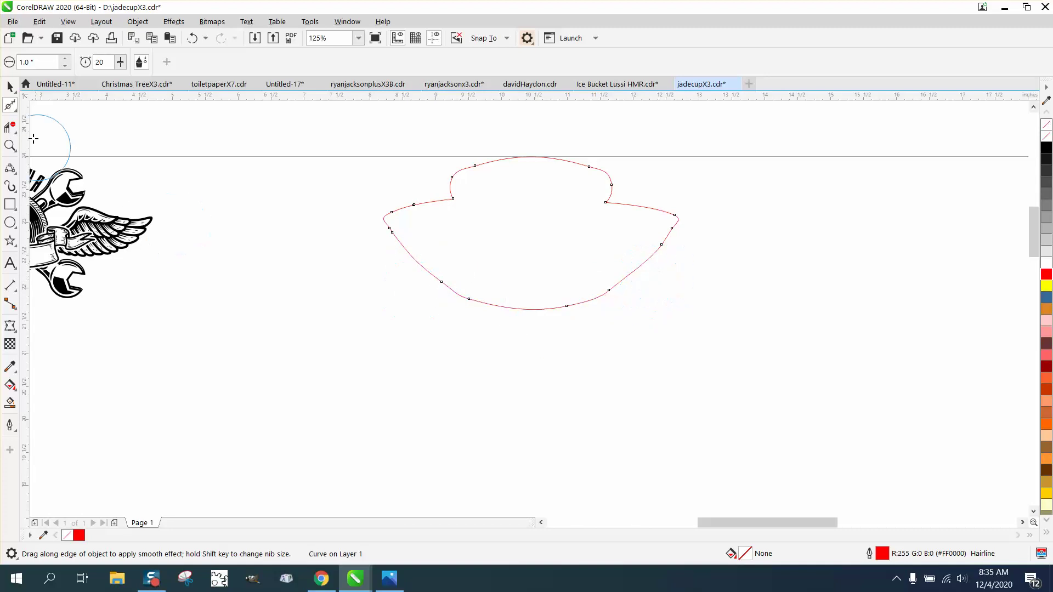
Apply a one-step outside contour to the smoothed outline, trying a 0.2-inch offset before settling on 0.15 inch.
{"action": "left_click", "coordinate": [10, 85]}
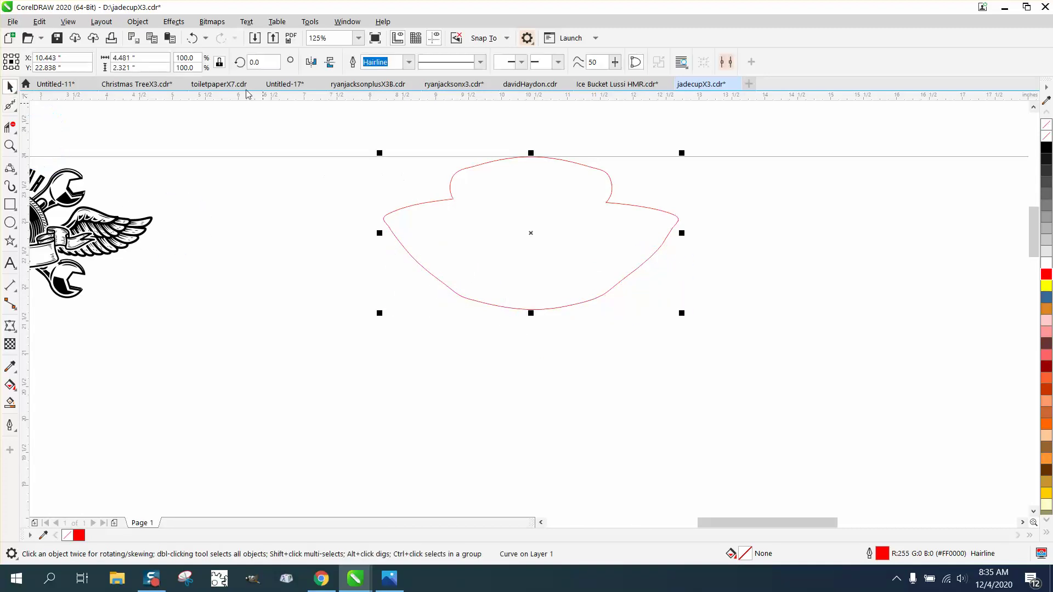
{"action": "left_click", "coordinate": [174, 22]}
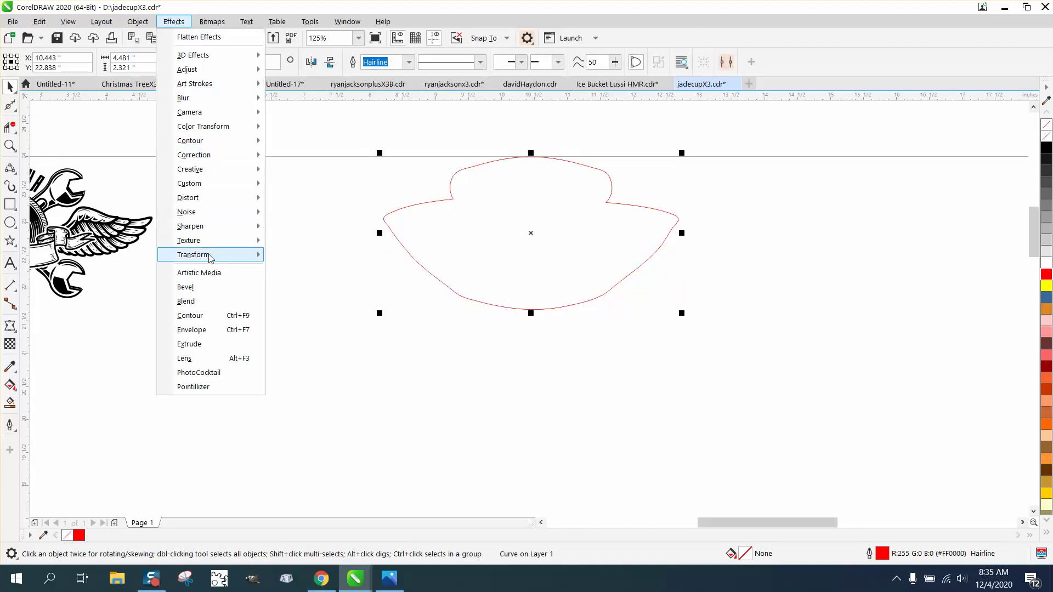
{"action": "left_click", "coordinate": [192, 316]}
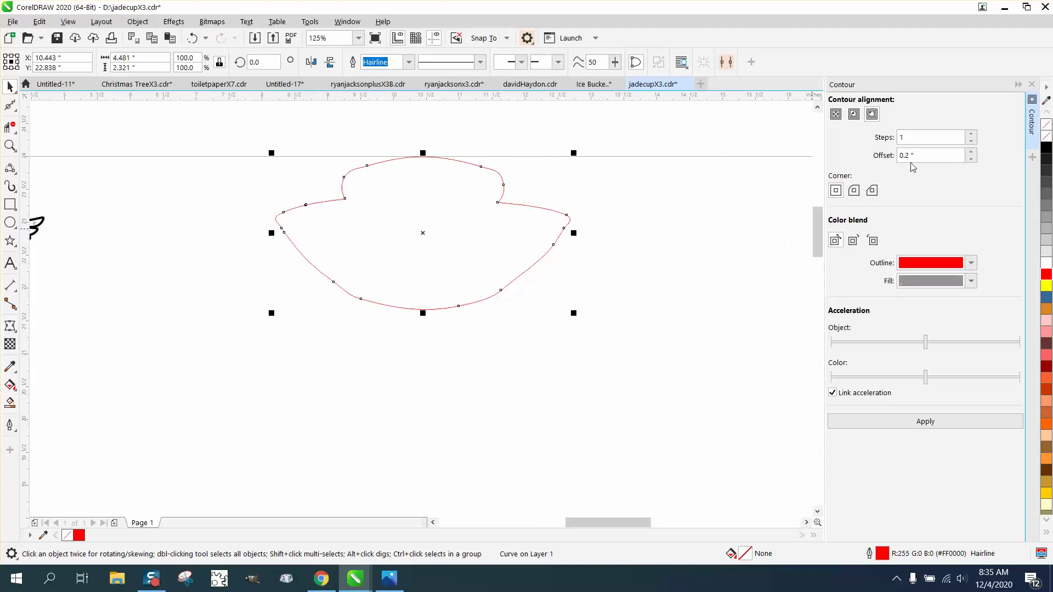
{"action": "left_click", "coordinate": [925, 423]}
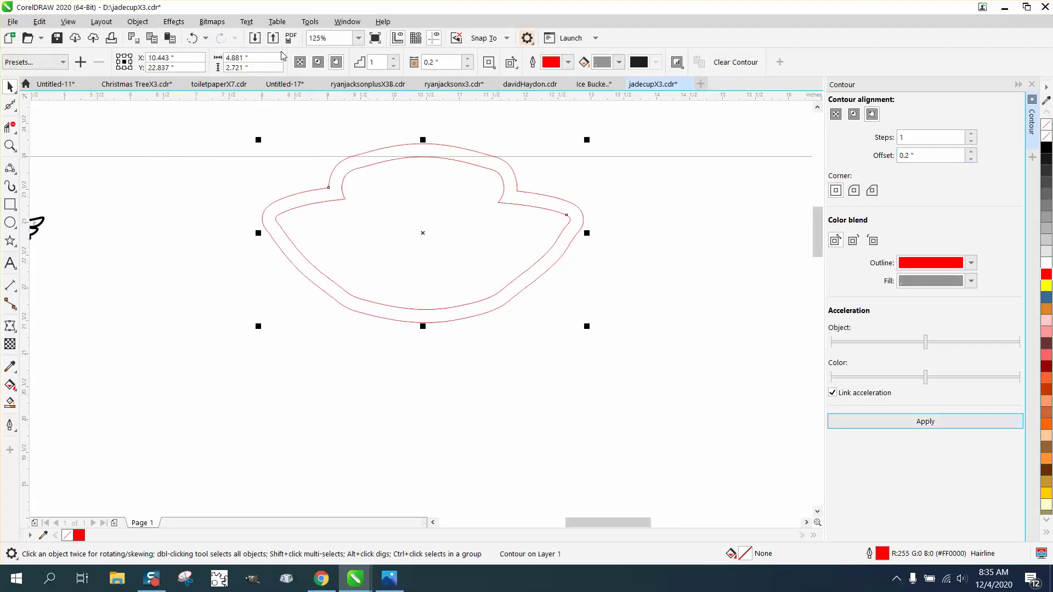
{"action": "left_click", "coordinate": [192, 38]}
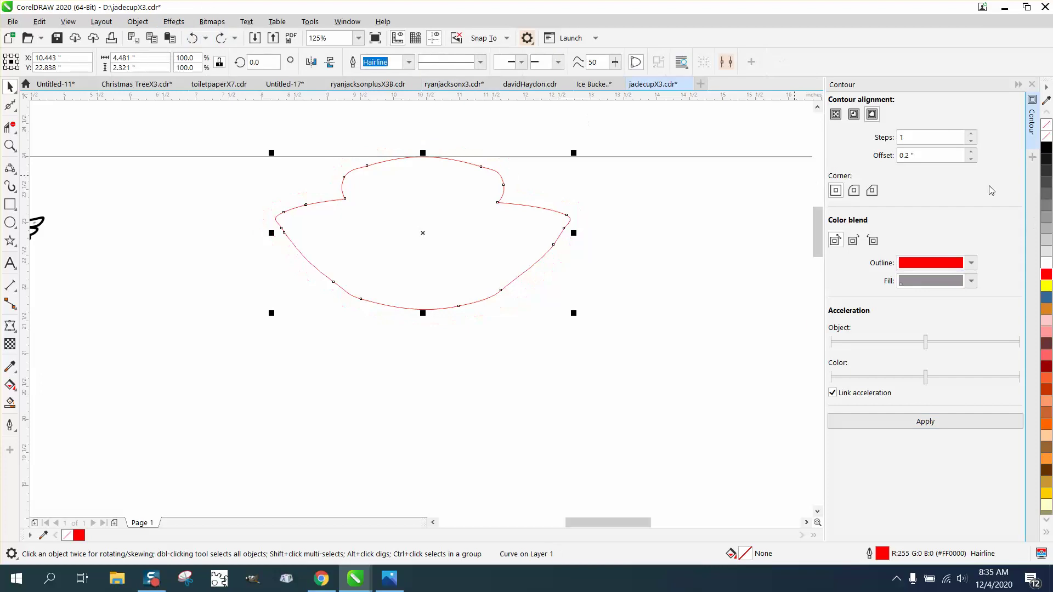
{"action": "left_click", "coordinate": [949, 159]}
{"action": "type", "text": ".15"}
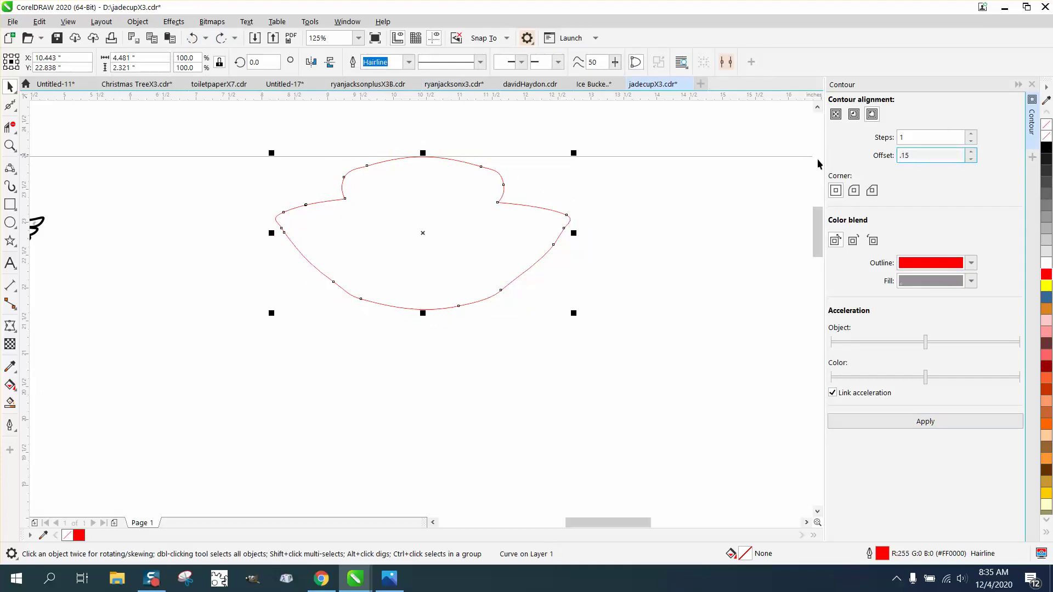
{"action": "left_click", "coordinate": [931, 423]}
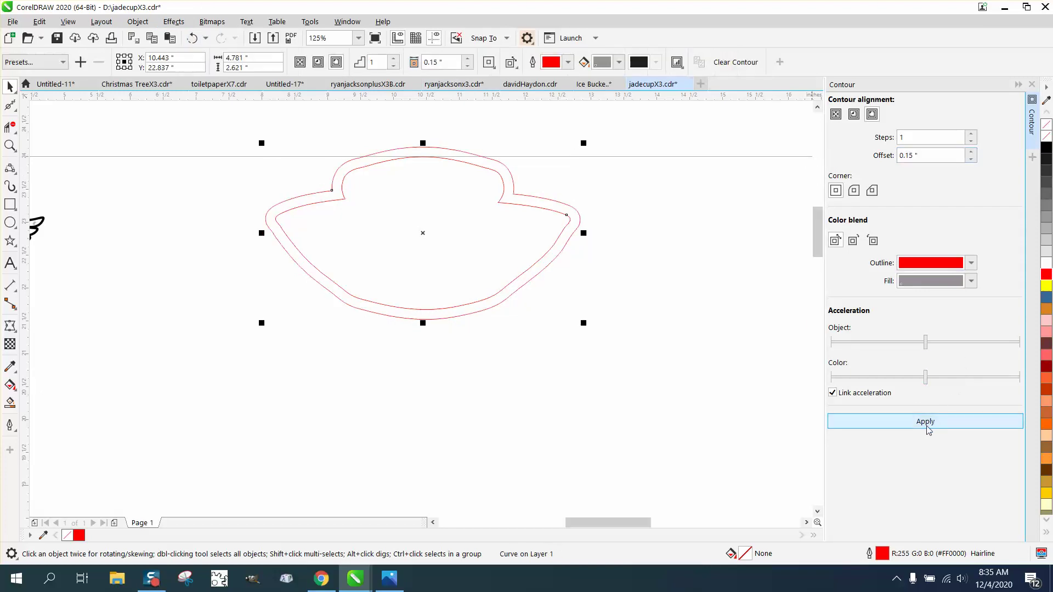
Break the contour apart and move the outer outline 8 inches left, over the logo.
{"action": "left_click", "coordinate": [137, 22]}
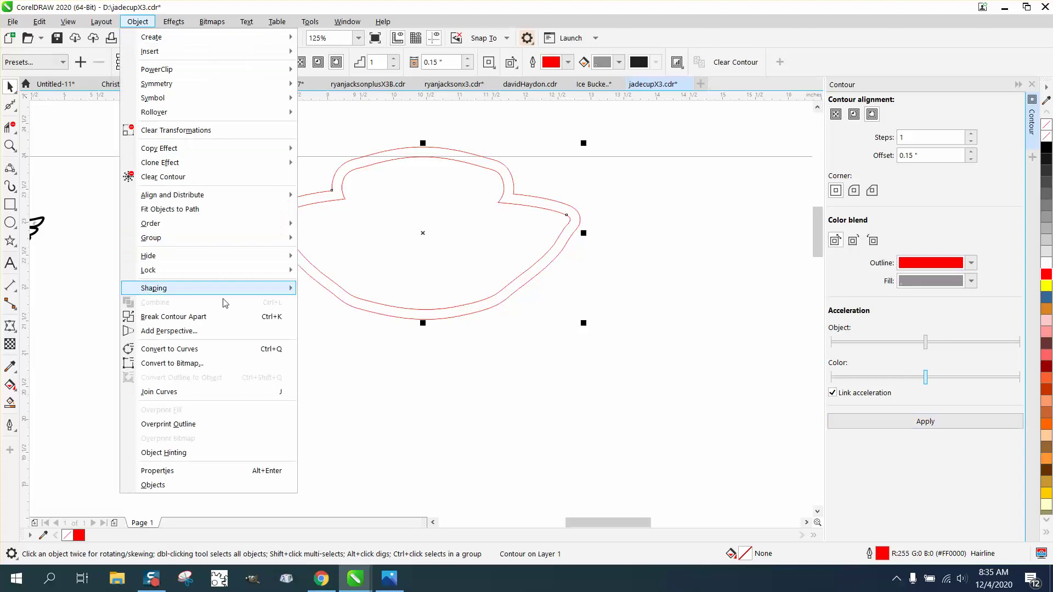
{"action": "left_click", "coordinate": [221, 317]}
{"action": "left_click", "coordinate": [277, 223]}
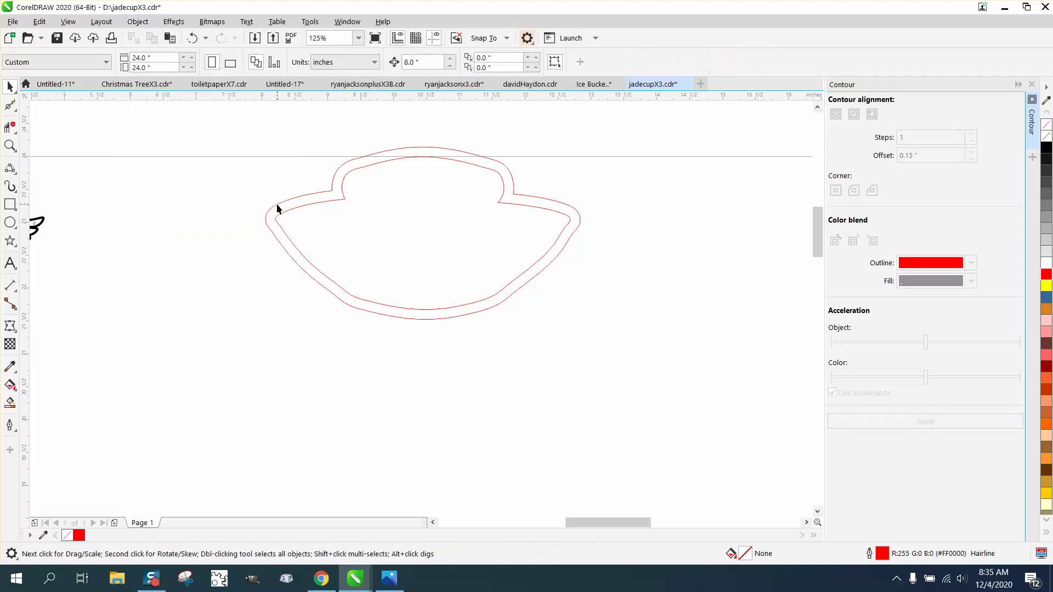
{"action": "left_click", "coordinate": [286, 204]}
{"action": "key", "text": "Left"}
Set the contour alignment to inside for the outline around the logo.
{"action": "scroll", "coordinate": [348, 212], "scroll_direction": "down", "scroll_amount": 2}
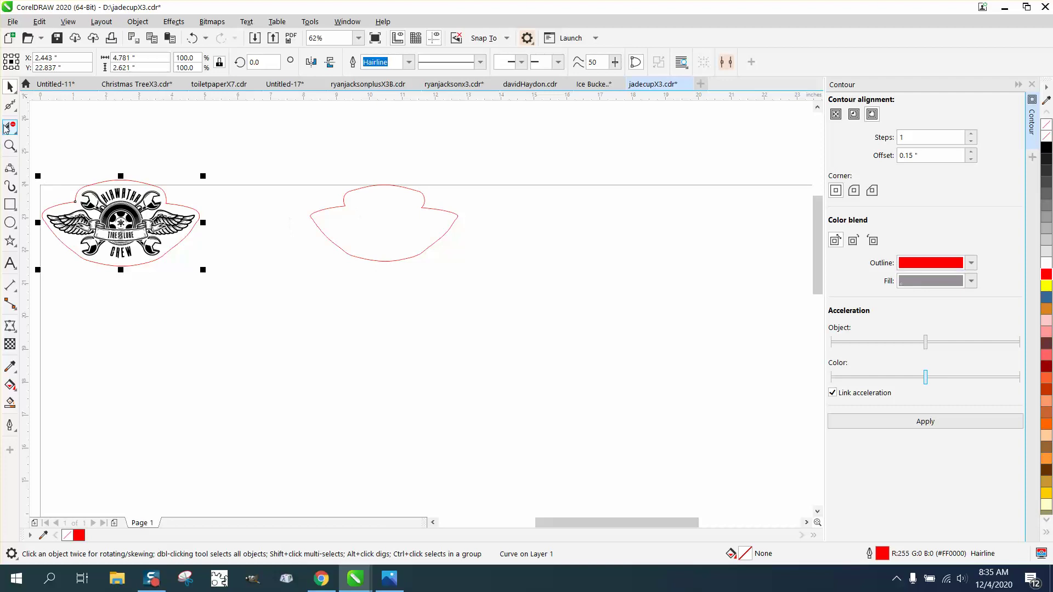
{"action": "left_click", "coordinate": [10, 146]}
{"action": "right_click", "coordinate": [135, 185]}
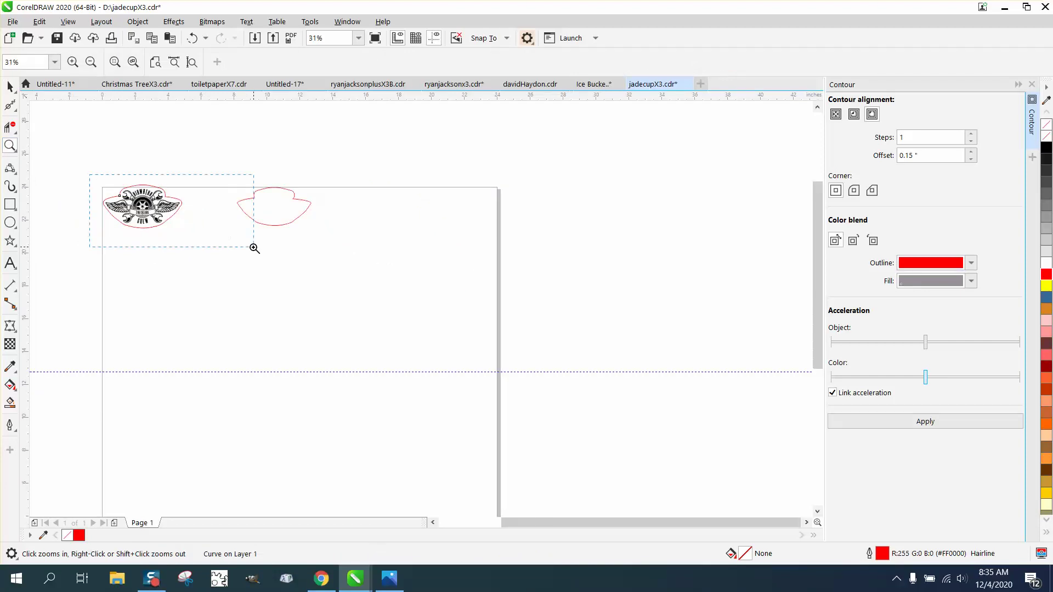
{"action": "left_click_drag", "start_coordinate": [146, 221], "coordinate": [251, 248]}
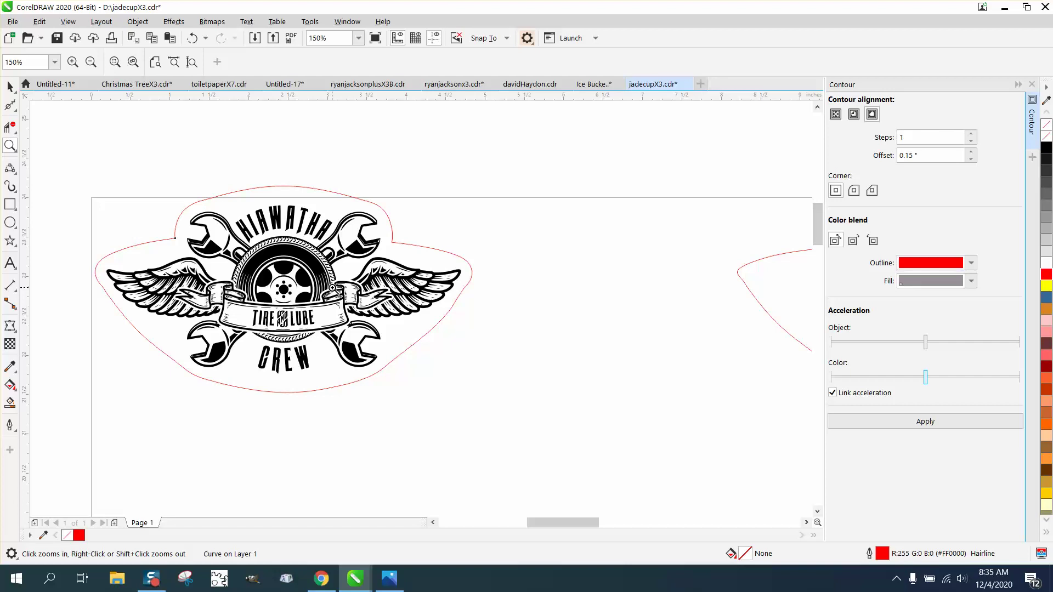
{"action": "left_click", "coordinate": [10, 86]}
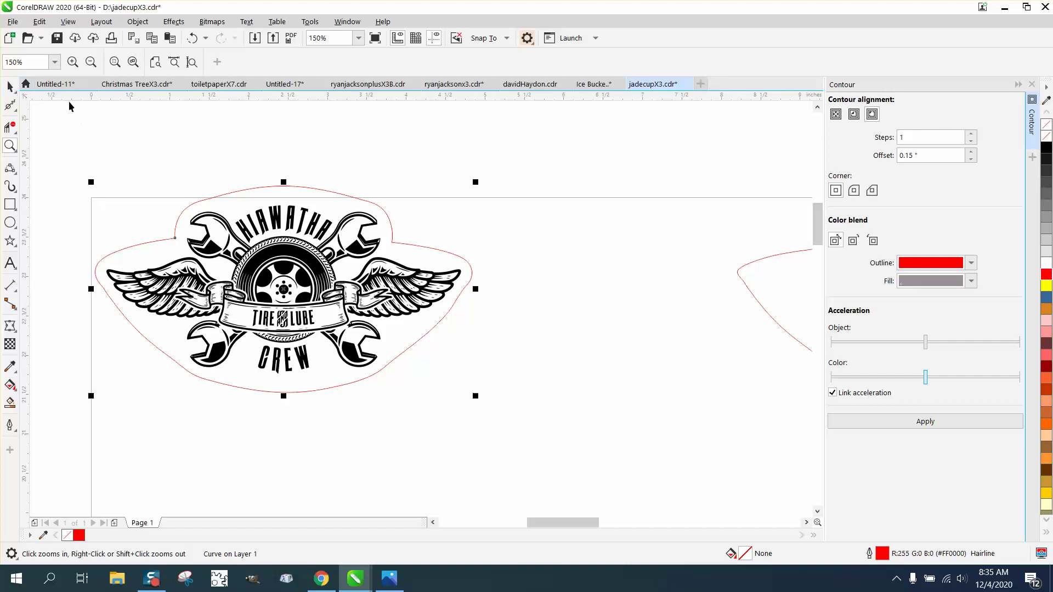
{"action": "left_click", "coordinate": [854, 114]}
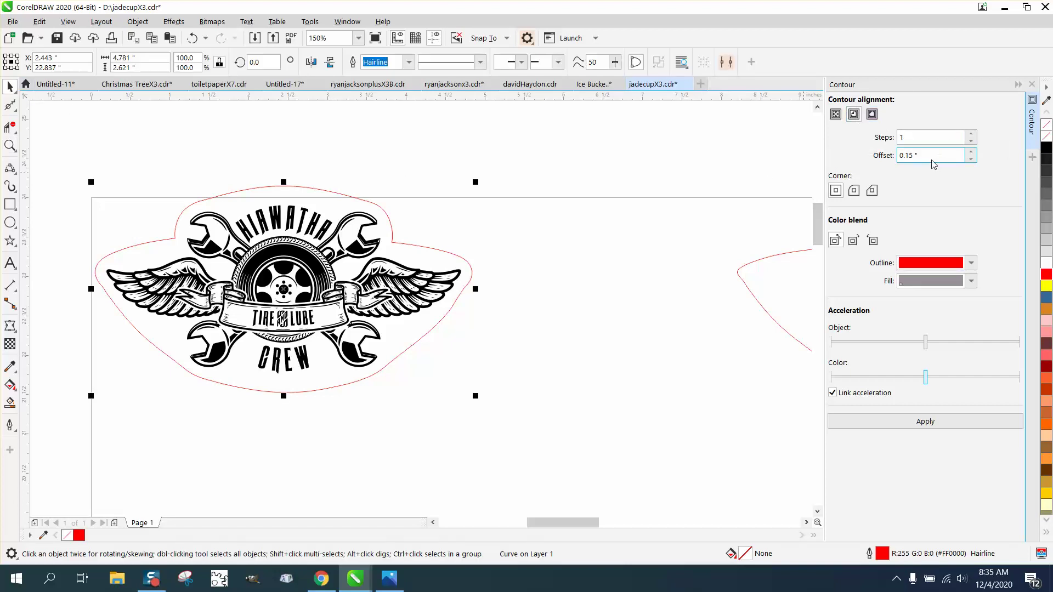
Try a one-step inside contour with a 0.05-inch offset on the outline around the logo.
{"action": "double_click", "coordinate": [901, 159]}
{"action": "type", "text": ".05"}
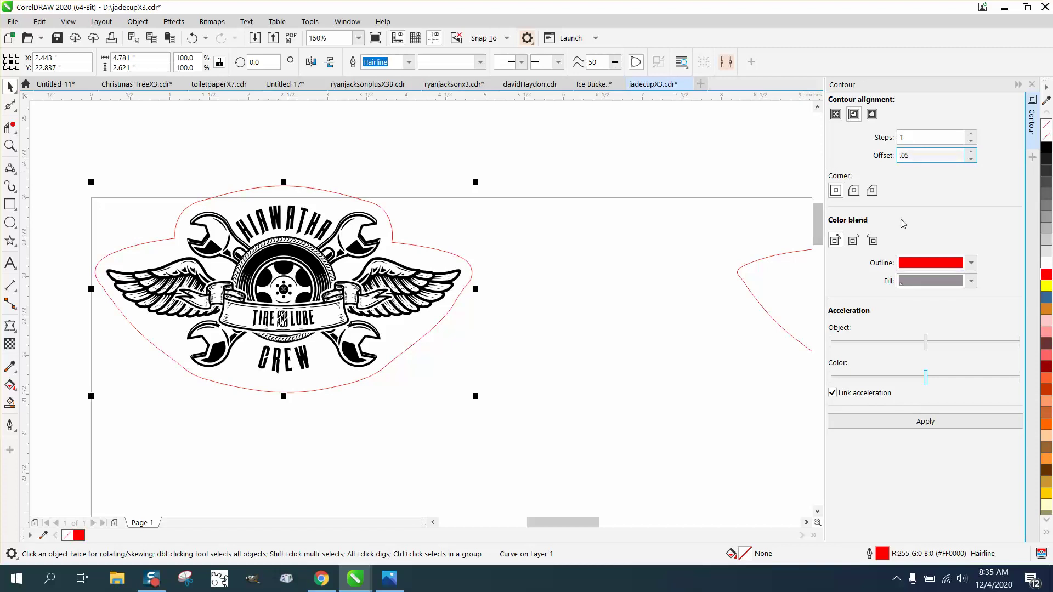
{"action": "left_click", "coordinate": [926, 422]}
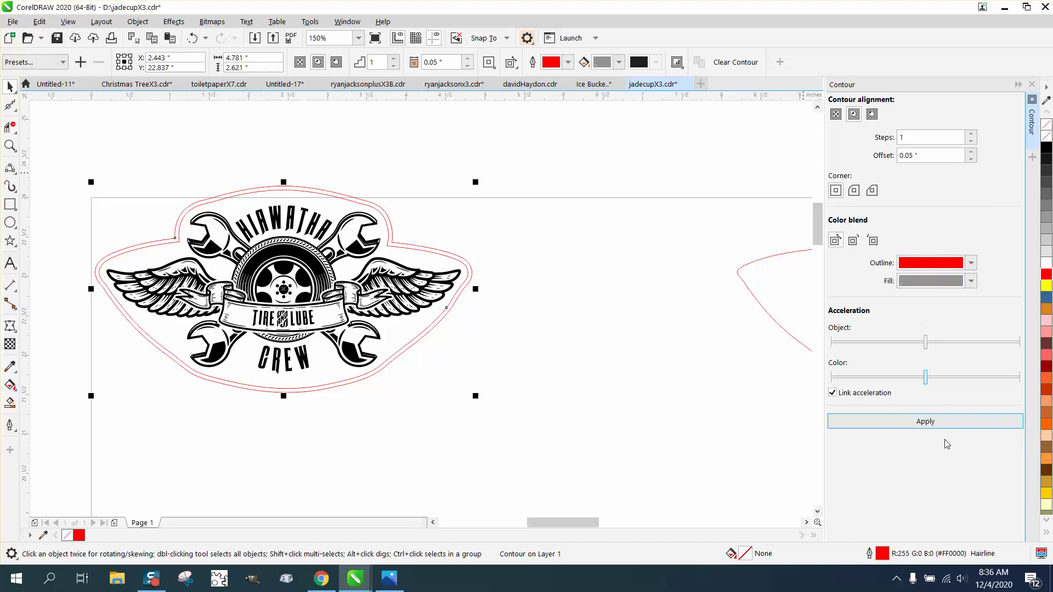
{"action": "left_click", "coordinate": [931, 427]}
{"action": "left_click", "coordinate": [187, 40]}
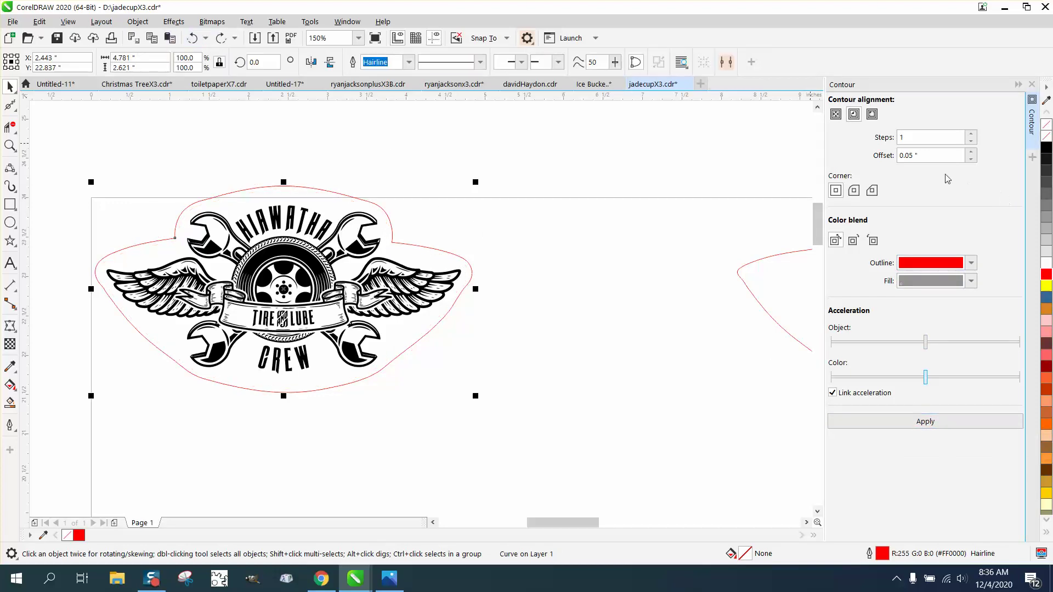
Try a one-step inside contour with a 0.01-inch offset on the outline around the logo.
{"action": "double_click", "coordinate": [924, 155]}
{"action": "type", "text": "."}
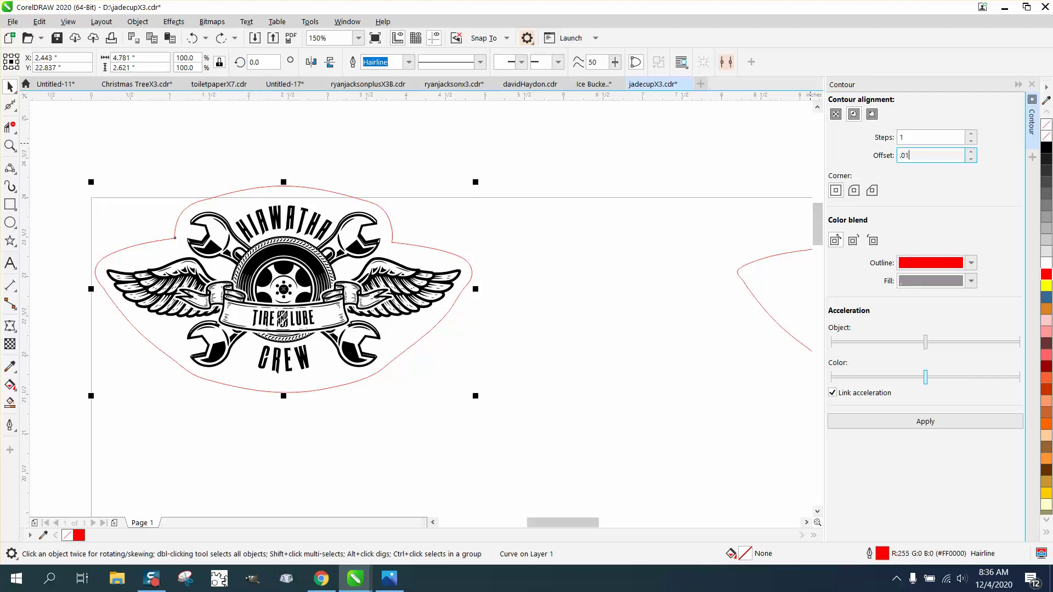
{"action": "type", "text": "01"}
{"action": "left_click", "coordinate": [932, 422]}
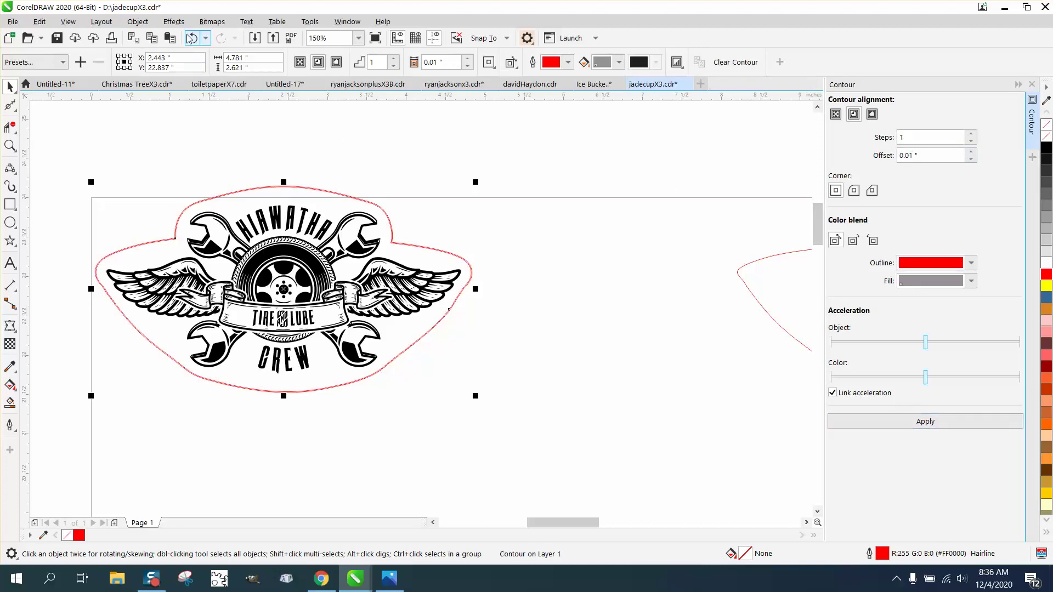
Apply a one-step inside contour with a 0.1-inch offset to the outline around the logo.
{"action": "left_click", "coordinate": [944, 154]}
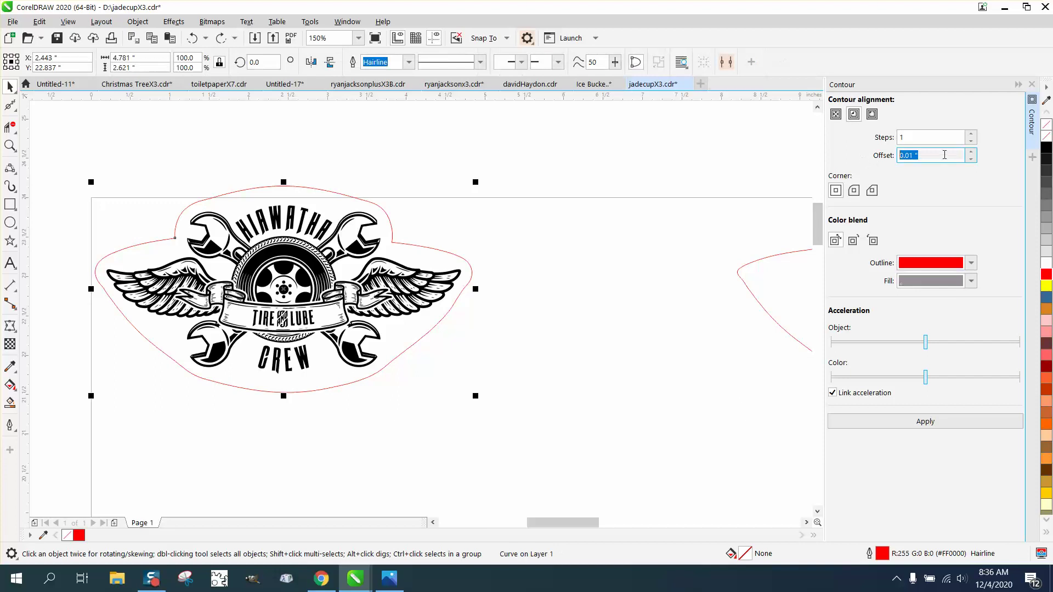
{"action": "left_click_drag", "start_coordinate": [924, 154], "coordinate": [877, 156]}
{"action": "type", "text": "."}
{"action": "type", "text": ".1"}
{"action": "left_click", "coordinate": [935, 421]}
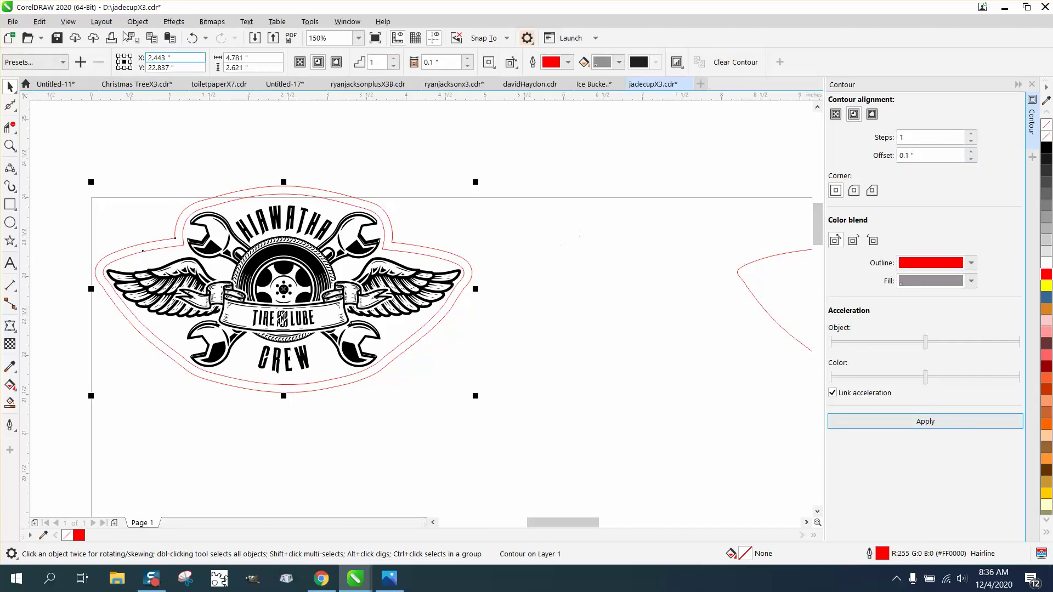
Break the inside contour apart and delete the outer outline around the logo.
{"action": "left_click", "coordinate": [138, 21]}
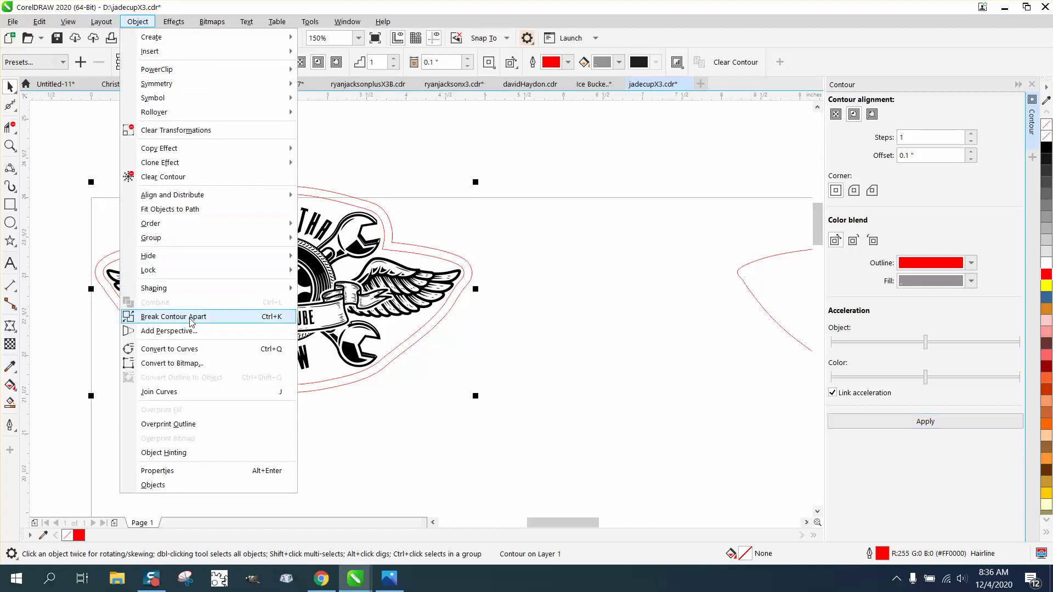
{"action": "left_click", "coordinate": [193, 317]}
{"action": "left_click", "coordinate": [357, 144]}
{"action": "left_click", "coordinate": [349, 197]}
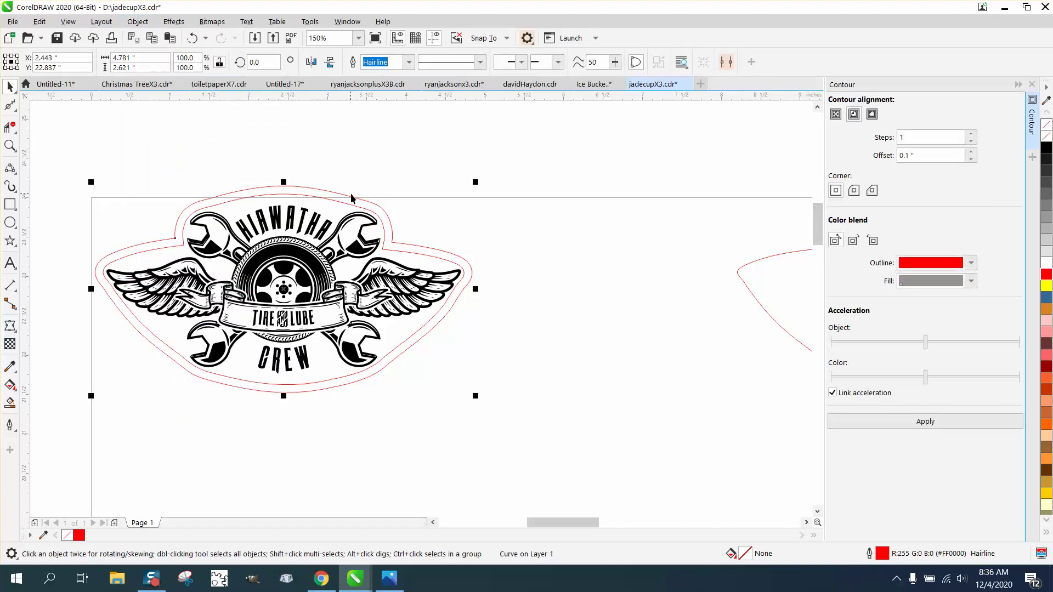
{"action": "key", "text": "Delete"}
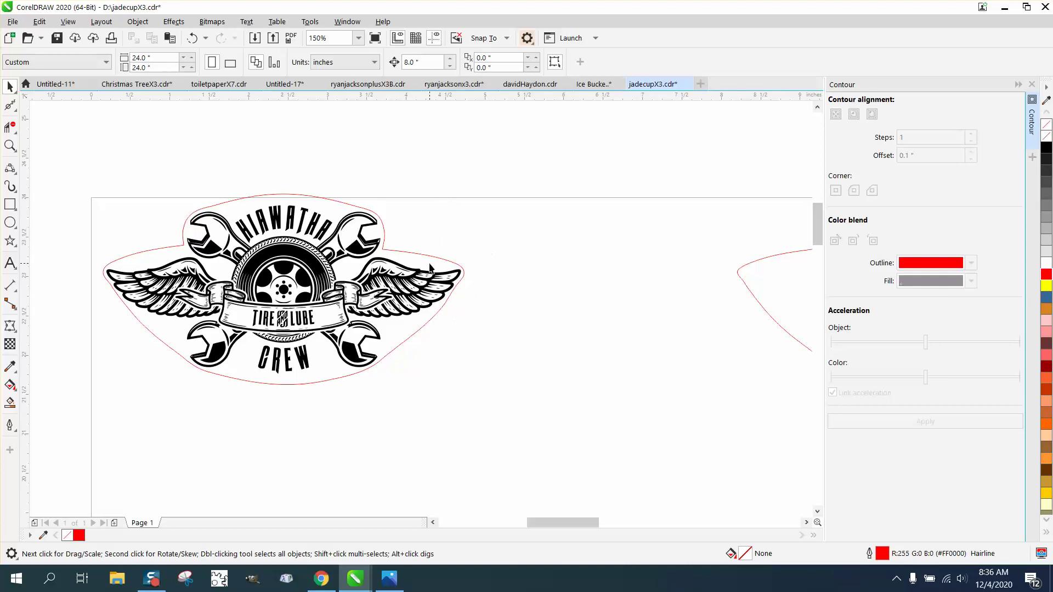
Delete the spare outline copy beside the logo and center the remaining red outline on the page.
{"action": "scroll", "coordinate": [399, 218], "scroll_direction": "down", "scroll_amount": 2}
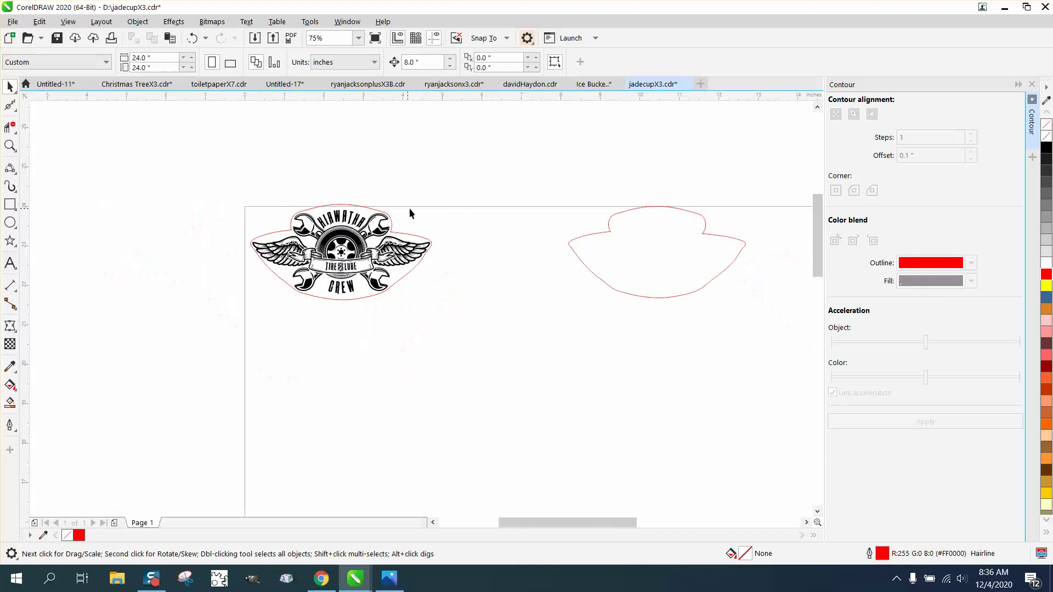
{"action": "left_click", "coordinate": [637, 210]}
{"action": "left_click_drag", "start_coordinate": [570, 182], "coordinate": [754, 298]}
{"action": "left_click", "coordinate": [705, 224]}
{"action": "key", "text": "Delete"}
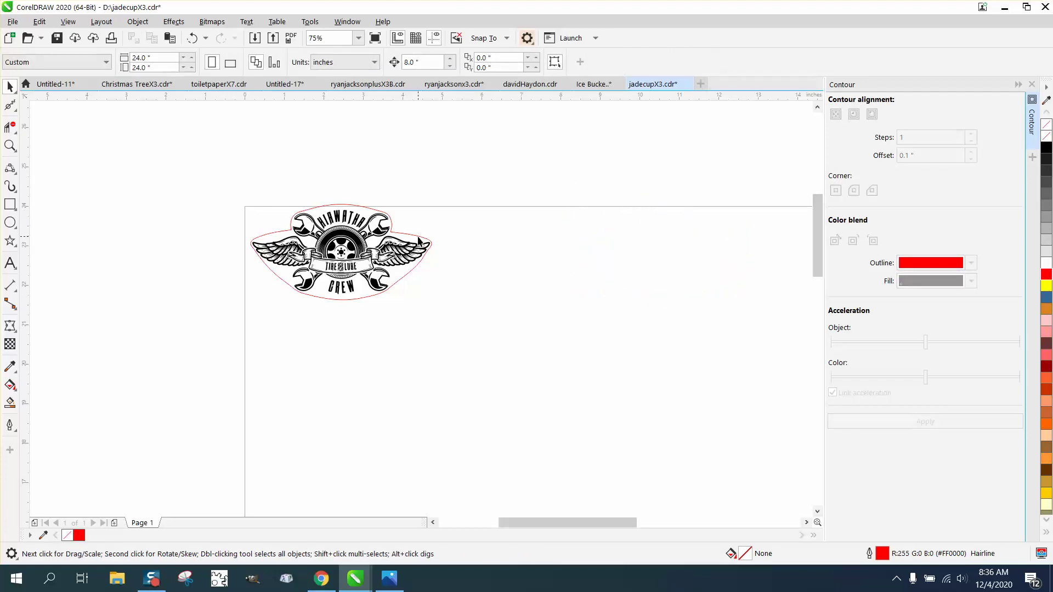
{"action": "left_click", "coordinate": [419, 241]}
{"action": "key", "text": "Delete"}
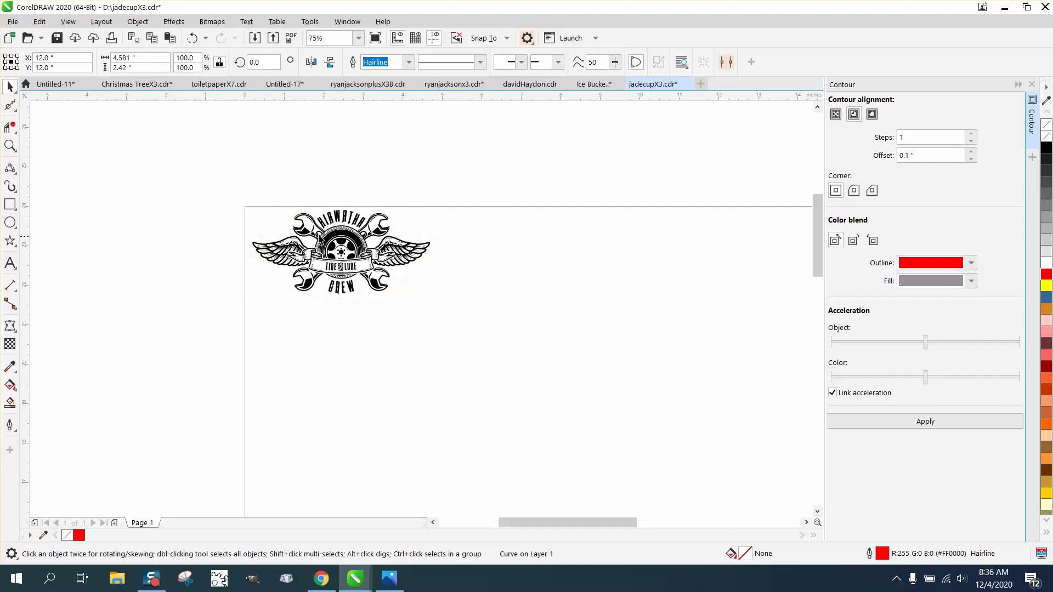
Group all the winged tire logo objects and center the group on the page inside the outline.
{"action": "left_click_drag", "start_coordinate": [225, 188], "coordinate": [498, 307]}
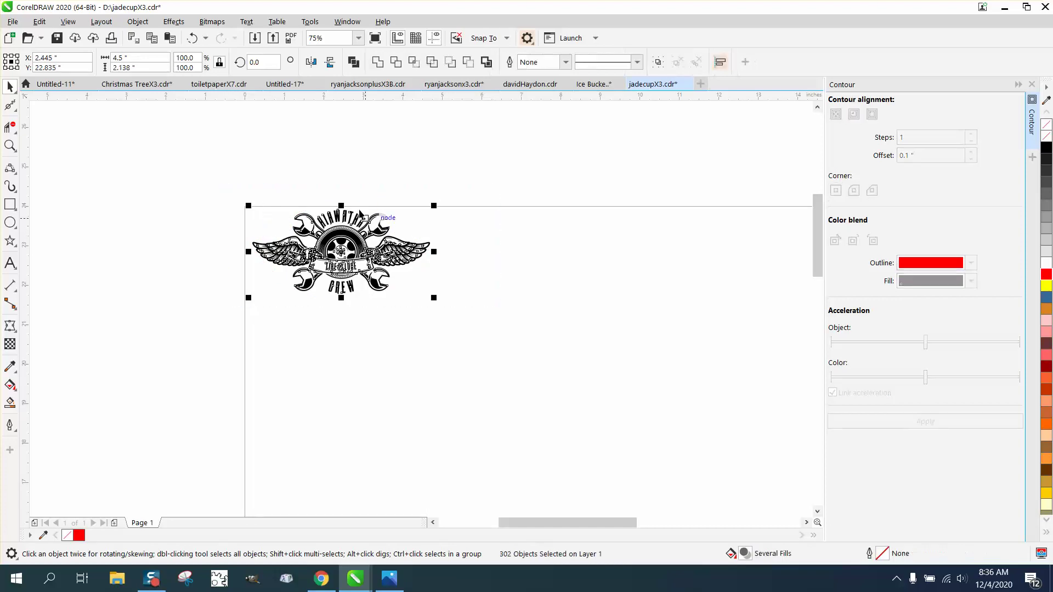
{"action": "left_click", "coordinate": [138, 21]}
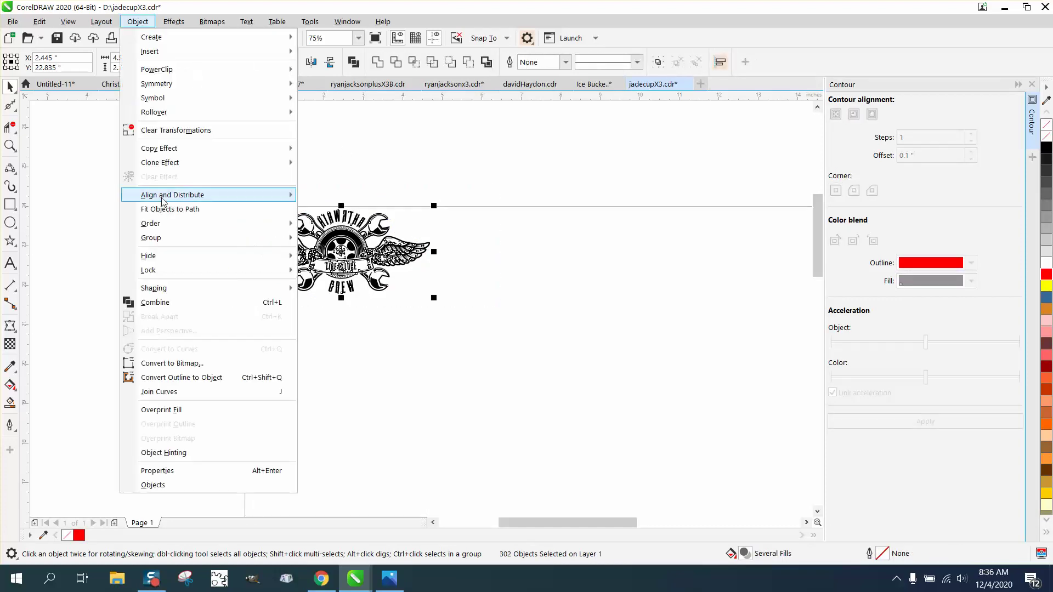
{"action": "mouse_move", "coordinate": [228, 237]}
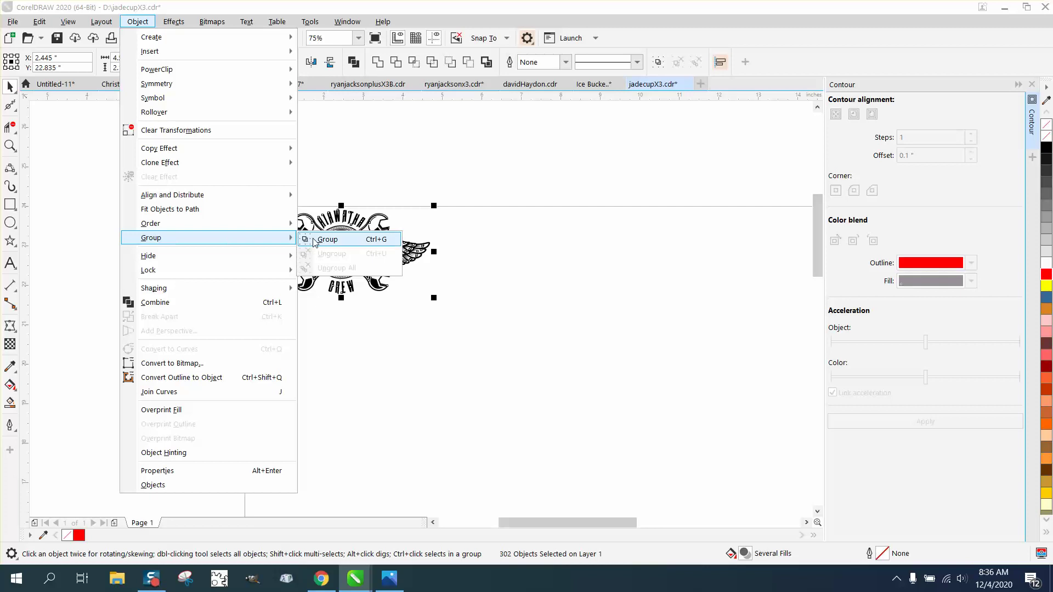
{"action": "left_click", "coordinate": [314, 240]}
{"action": "key", "text": "p"}
Remove the extra node beside the right notch of the outline and pull the curve down toward the right wing's upper edge.
{"action": "scroll", "coordinate": [340, 220], "scroll_direction": "down", "scroll_amount": 3}
{"action": "left_click", "coordinate": [10, 145]}
{"action": "mouse_move", "coordinate": [399, 302]}
{"action": "left_mouse_down"}
{"action": "mouse_move", "coordinate": [494, 362]}
{"action": "mouse_move", "coordinate": [528, 363]}
{"action": "left_mouse_up"}
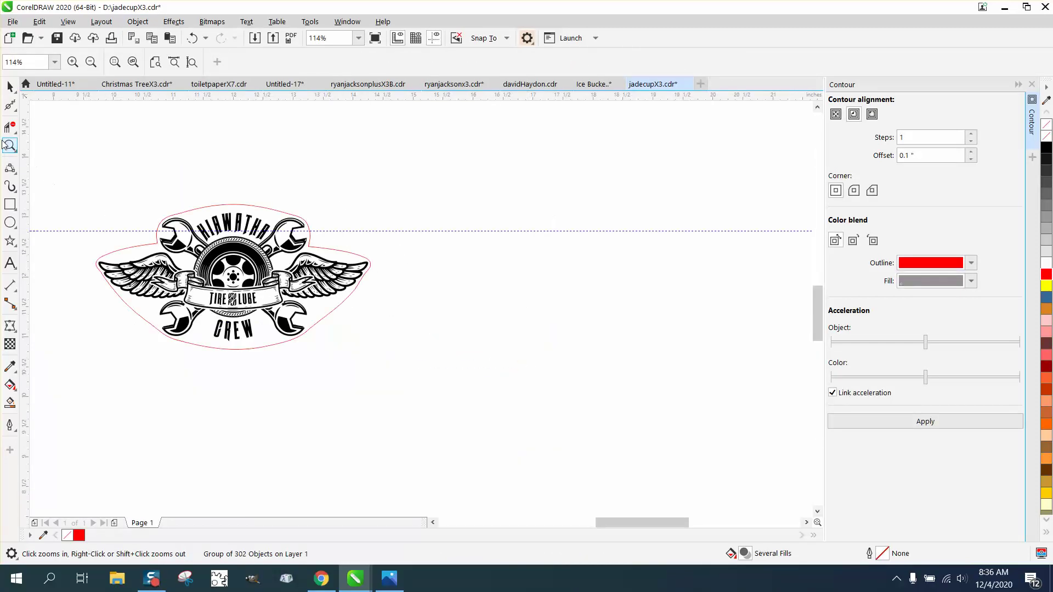
{"action": "left_click_drag", "start_coordinate": [160, 170], "coordinate": [468, 352]}
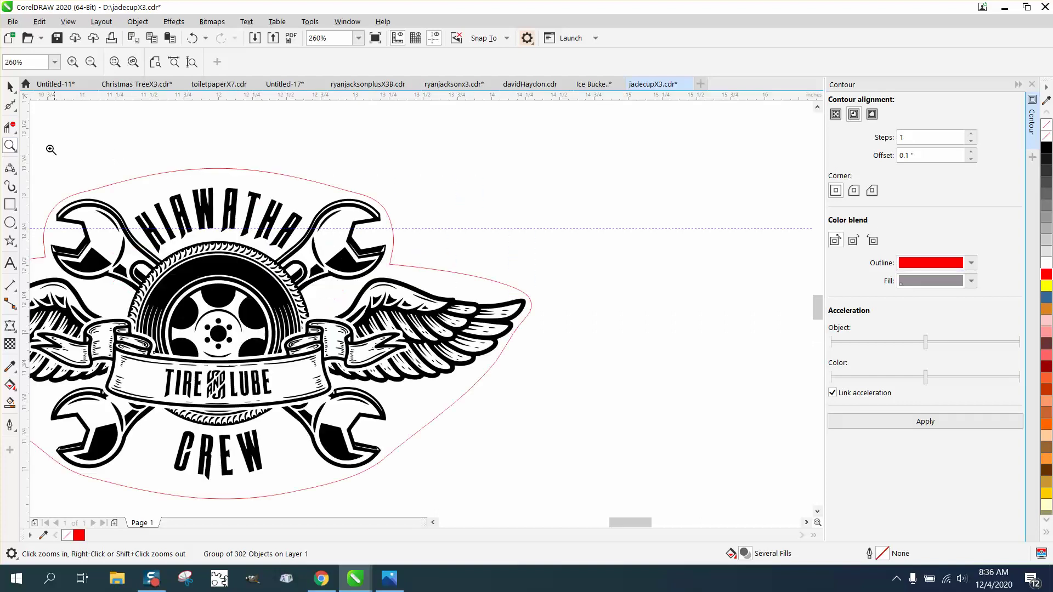
{"action": "left_click", "coordinate": [15, 110]}
{"action": "left_click", "coordinate": [33, 105]}
{"action": "left_click", "coordinate": [389, 264]}
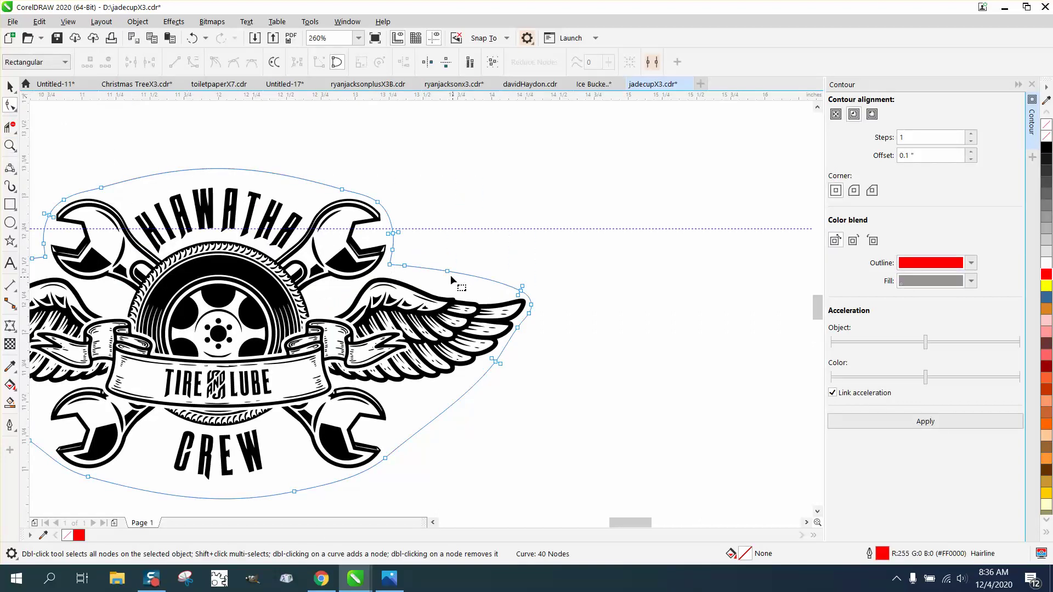
{"action": "left_click_drag", "start_coordinate": [416, 260], "coordinate": [461, 284]}
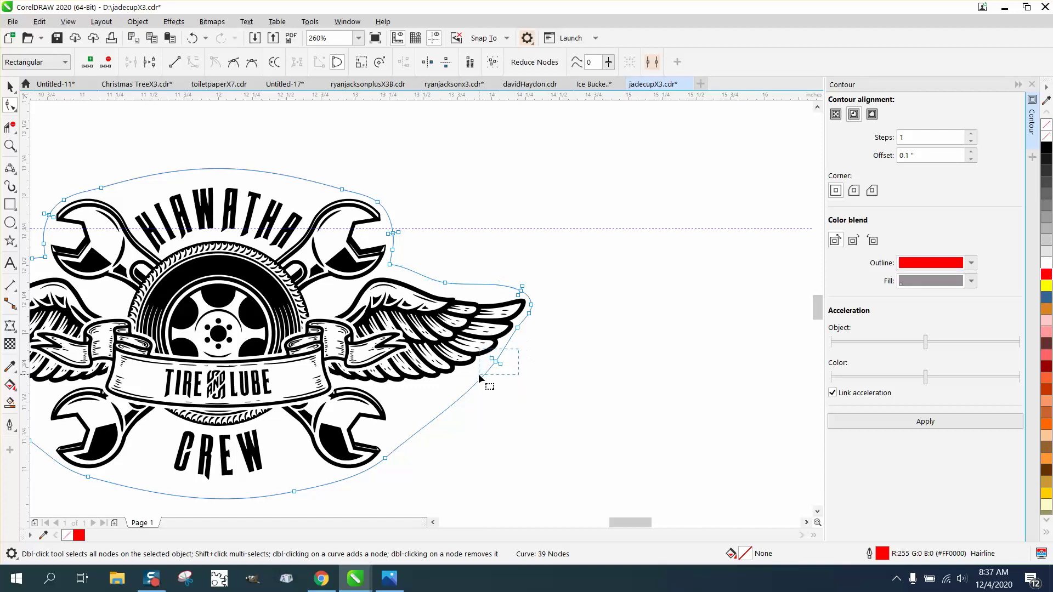
Delete the extra nodes along the outline's lower right side and adjust the bottom node's handle to round the curve.
{"action": "key", "text": "Delete"}
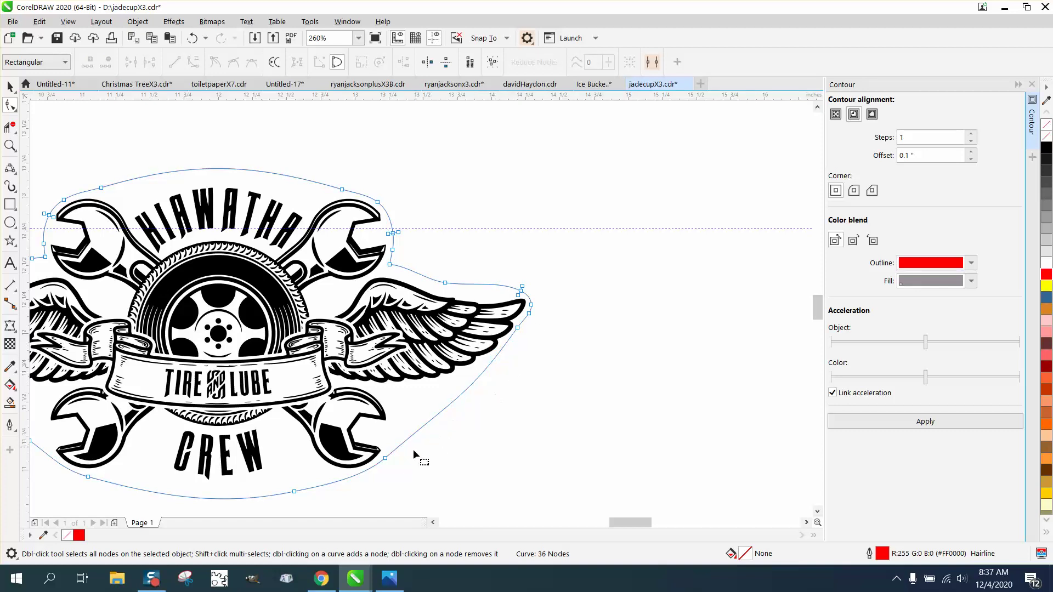
{"action": "key", "text": "Delete"}
{"action": "left_click", "coordinate": [296, 492]}
{"action": "left_click_drag", "start_coordinate": [391, 471], "coordinate": [398, 478]}
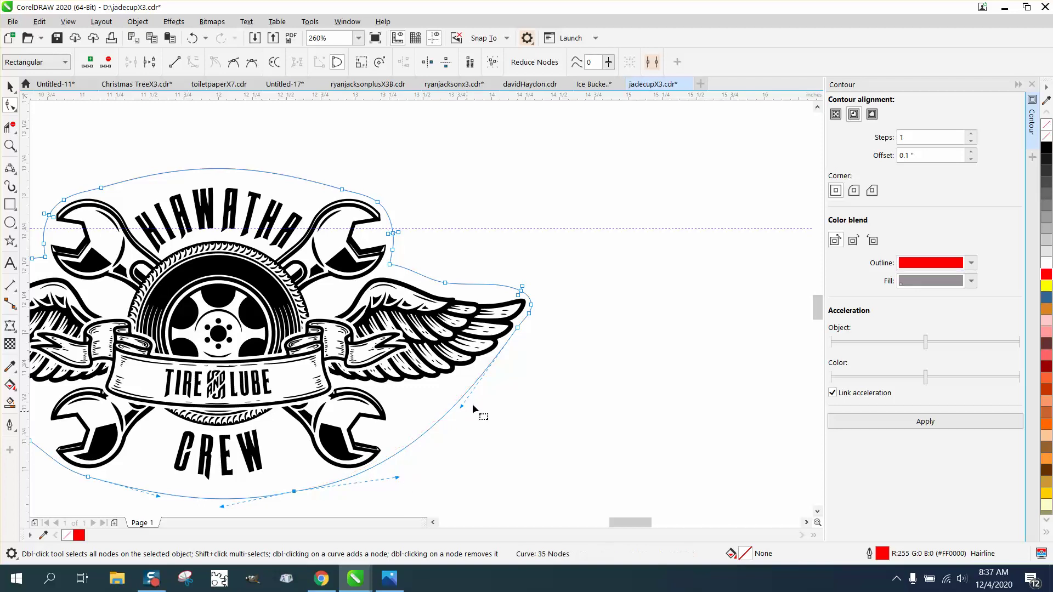
Delete the extra outline nodes around the right wing tip and adjust the curve handle of the remaining tip node.
{"action": "double_click", "coordinate": [517, 327]}
{"action": "double_click", "coordinate": [520, 291]}
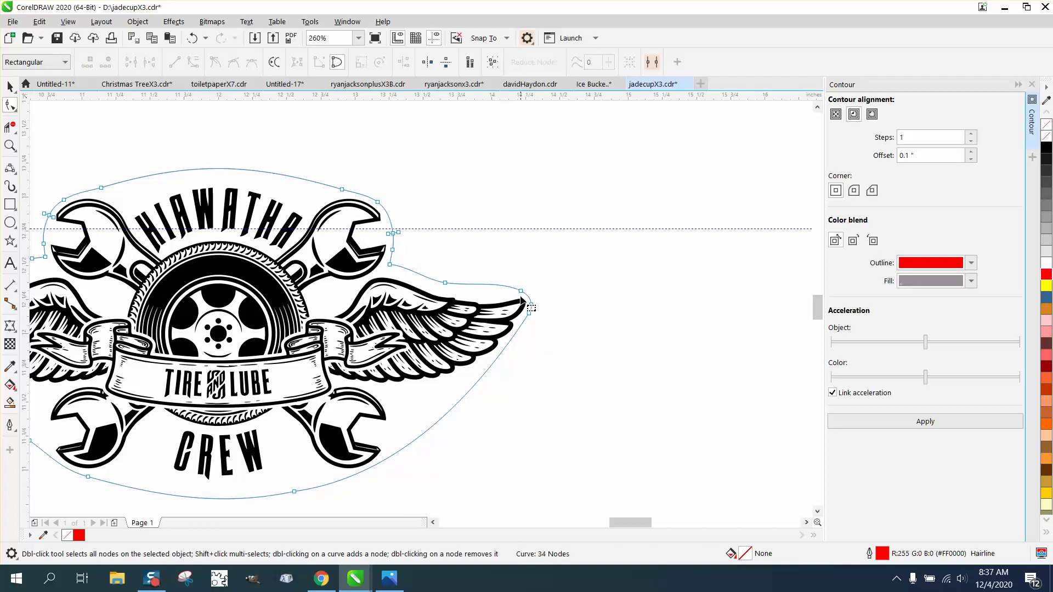
{"action": "double_click", "coordinate": [520, 291]}
{"action": "double_click", "coordinate": [531, 305]}
{"action": "double_click", "coordinate": [530, 313]}
{"action": "left_click", "coordinate": [529, 314]}
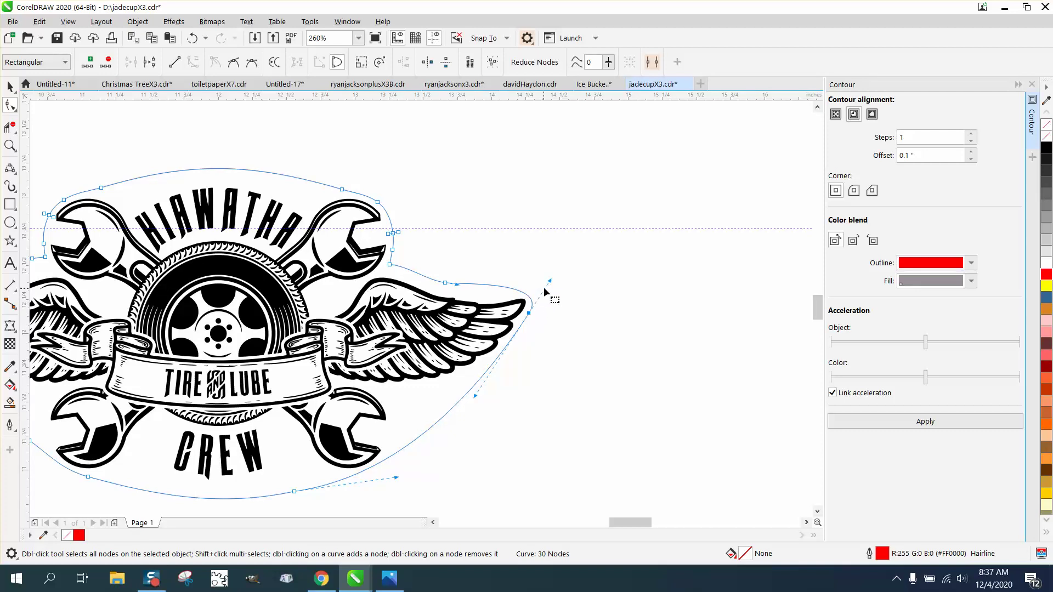
{"action": "right_click", "coordinate": [528, 317]}
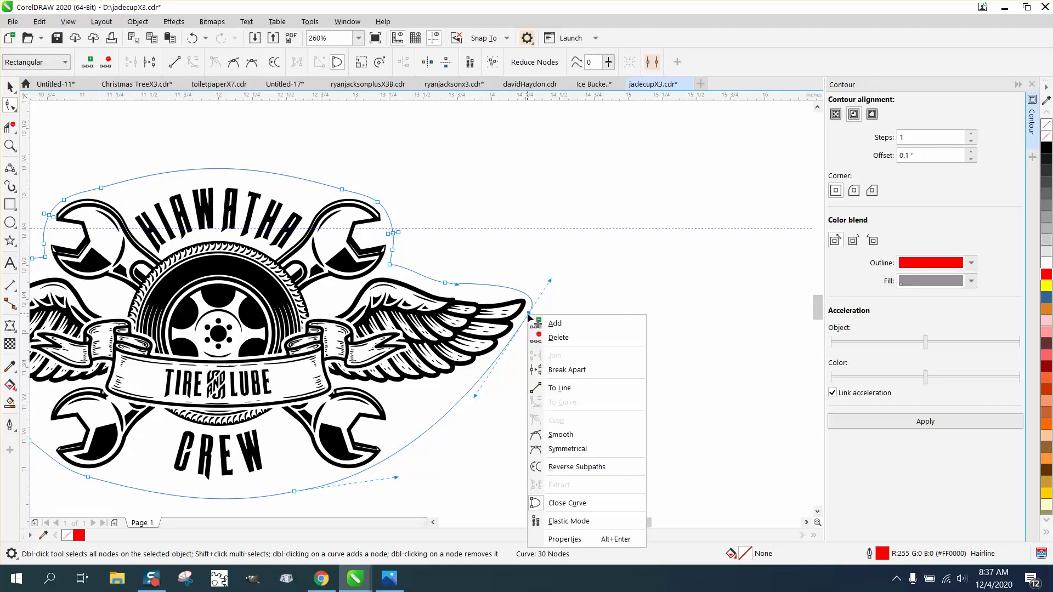
{"action": "left_click", "coordinate": [574, 300]}
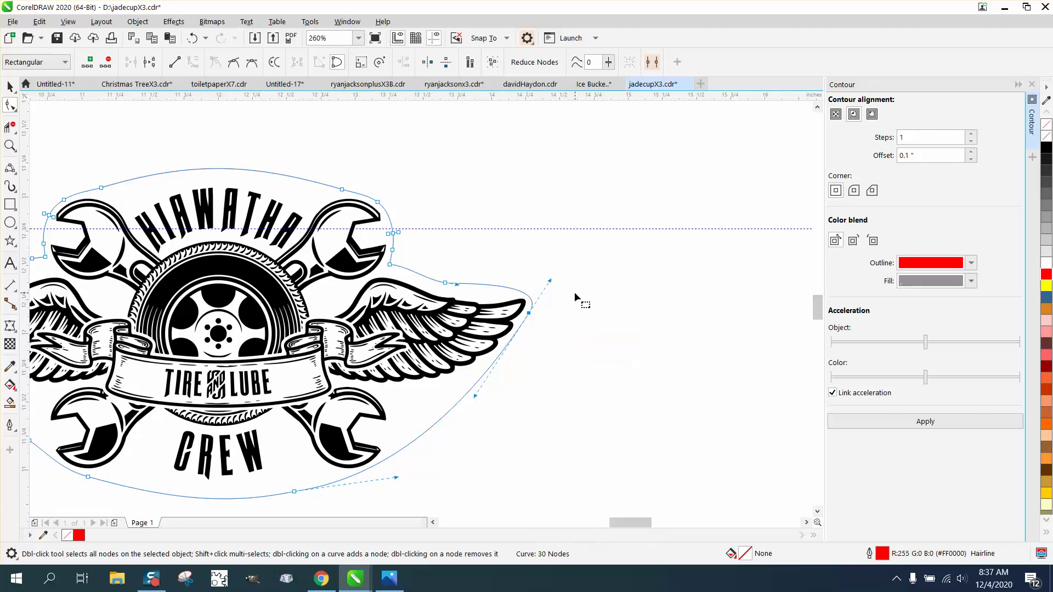
{"action": "mouse_move", "coordinate": [549, 280]}
{"action": "left_mouse_down"}
{"action": "mouse_move", "coordinate": [540, 279]}
{"action": "mouse_move", "coordinate": [555, 281]}
{"action": "left_mouse_up"}
Move the logo group 8 inches to the right, off the outline.
{"action": "scroll", "coordinate": [364, 301], "scroll_direction": "down", "scroll_amount": 3}
{"action": "left_click", "coordinate": [11, 87]}
{"action": "left_click", "coordinate": [306, 254]}
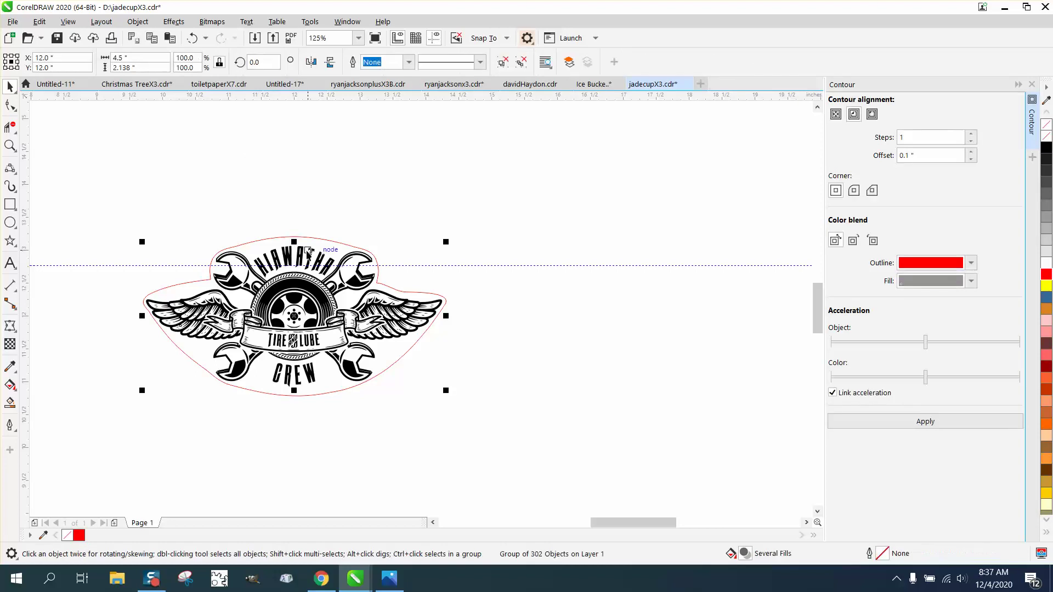
{"action": "key", "text": "shift+Right"}
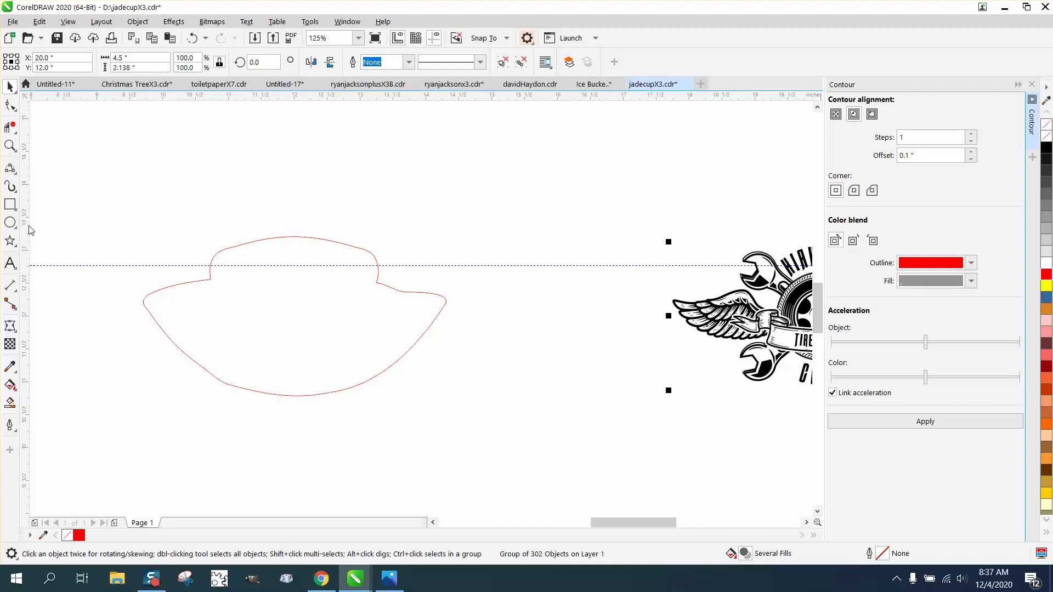
Draw a vertical 2-point line about 4.03 inches long and center it on the page through the outline.
{"action": "left_click", "coordinate": [10, 168]}
{"action": "left_click", "coordinate": [46, 188]}
{"action": "left_click_drag", "start_coordinate": [107, 160], "coordinate": [104, 428]}
{"action": "key", "text": "p"}
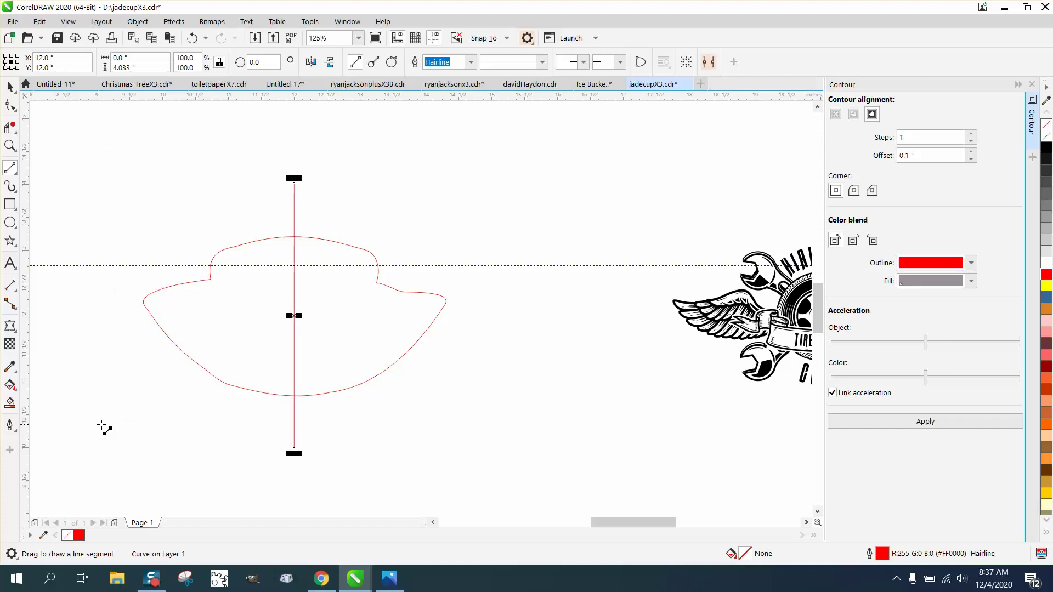
Remove the left half of the outline with Virtual Segment Delete and delete the vertical center line.
{"action": "left_click", "coordinate": [10, 128]}
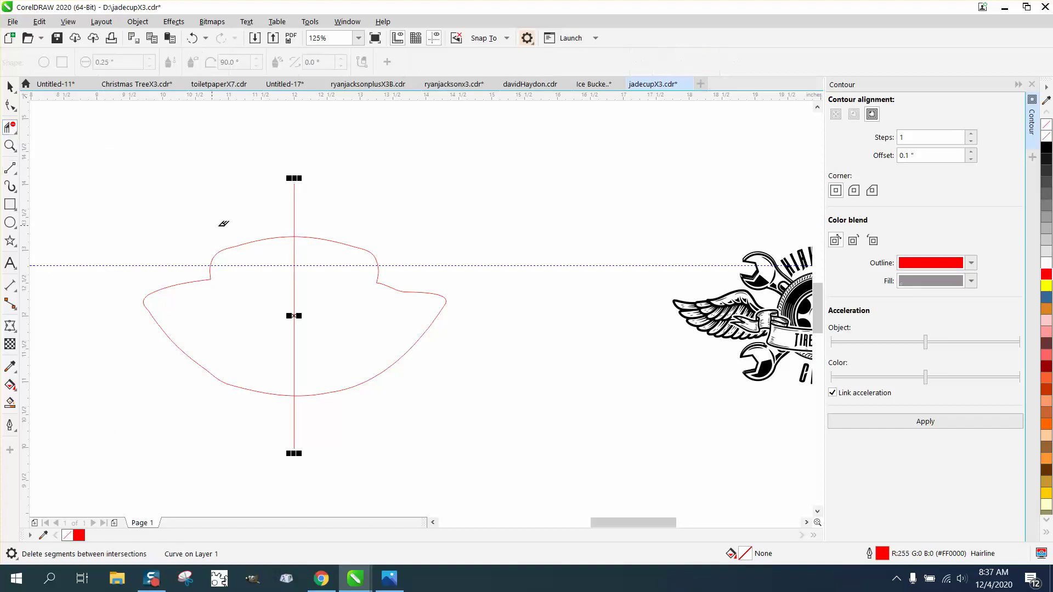
{"action": "left_click_drag", "start_coordinate": [190, 211], "coordinate": [242, 402]}
{"action": "left_click", "coordinate": [10, 86]}
{"action": "key", "text": "Delete"}
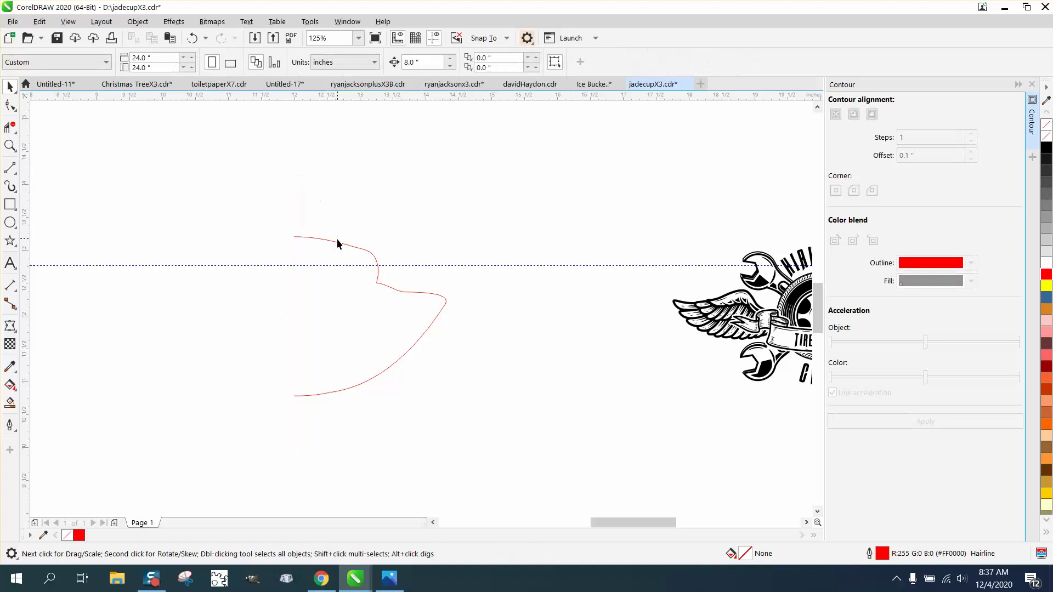
Mirror a copy of the right outline half horizontally to form the matching left half.
{"action": "left_click", "coordinate": [340, 243]}
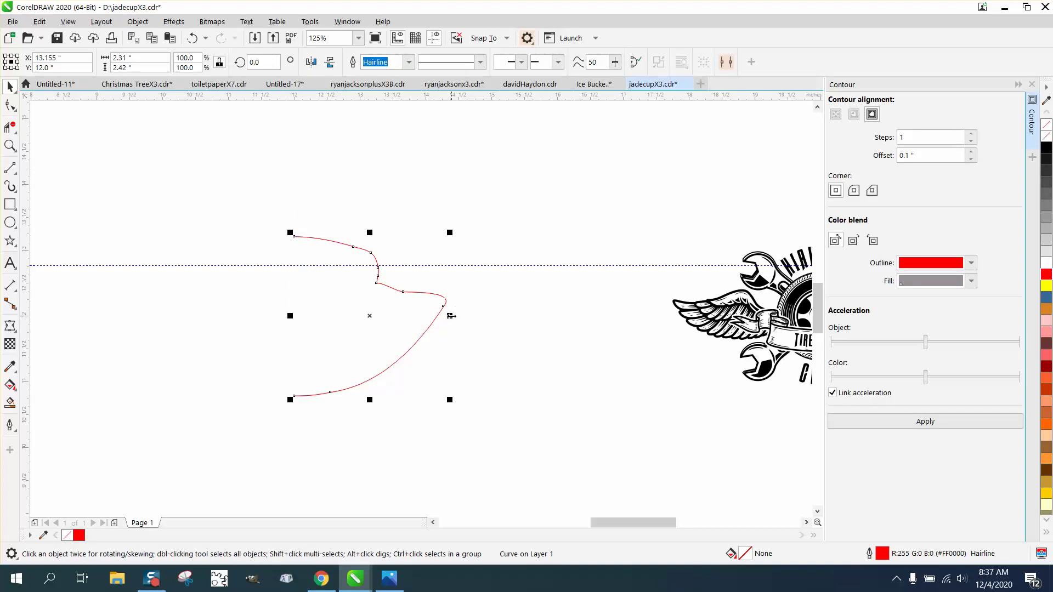
{"action": "left_click_drag", "start_coordinate": [451, 316], "coordinate": [446, 317]}
{"action": "left_click_drag", "start_coordinate": [367, 306], "coordinate": [287, 298]}
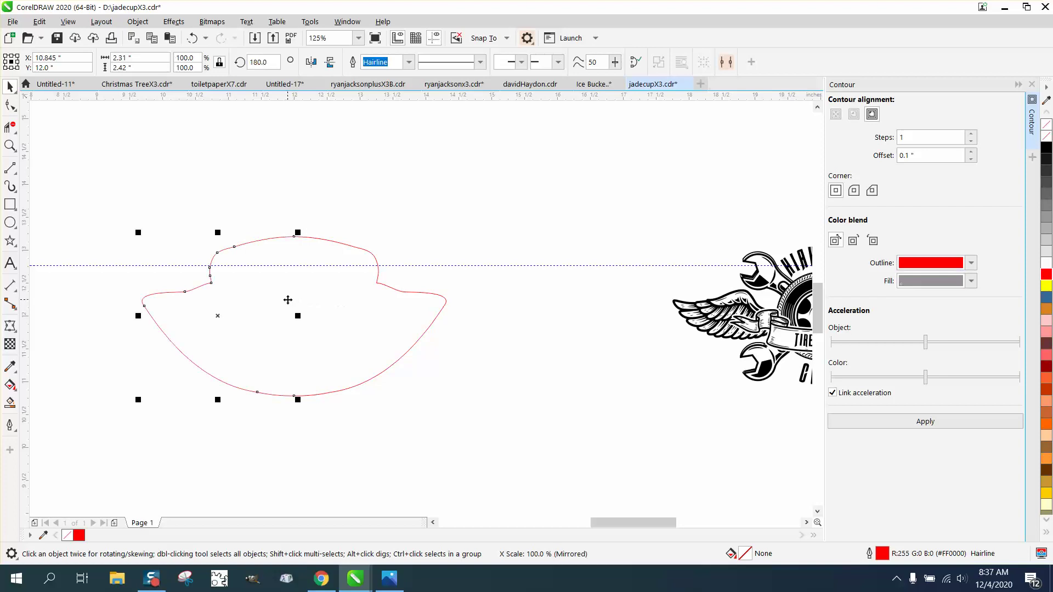
Create a single shape from both outline halves with Smart Fill, moved 8 inches down, with no fill and a red outline.
{"action": "left_click", "coordinate": [10, 403]}
{"action": "left_click", "coordinate": [240, 336]}
{"action": "scroll", "coordinate": [232, 241], "scroll_direction": "down", "scroll_amount": 2}
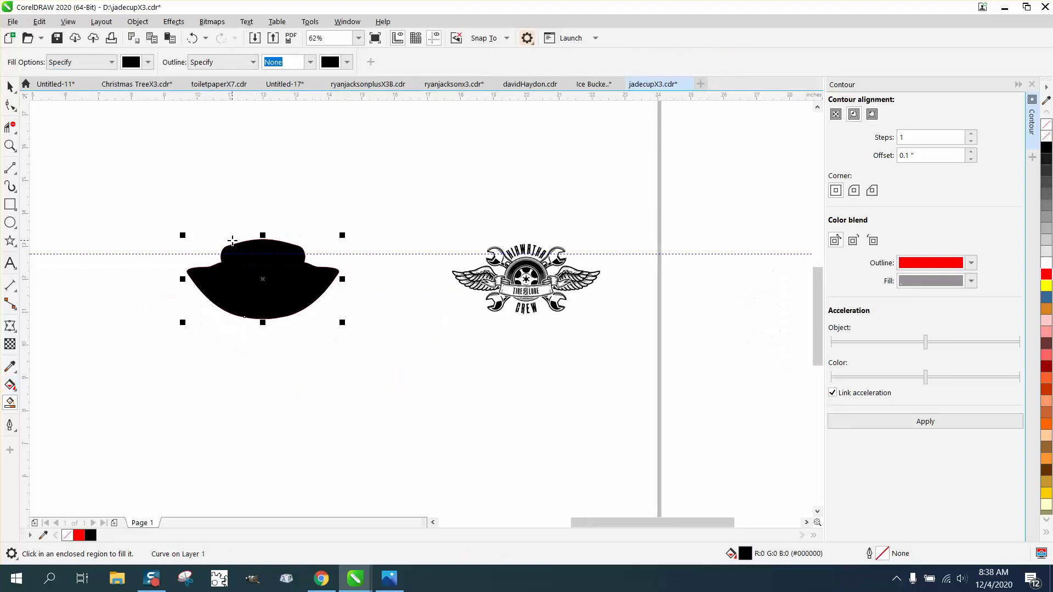
{"action": "key", "text": "Down"}
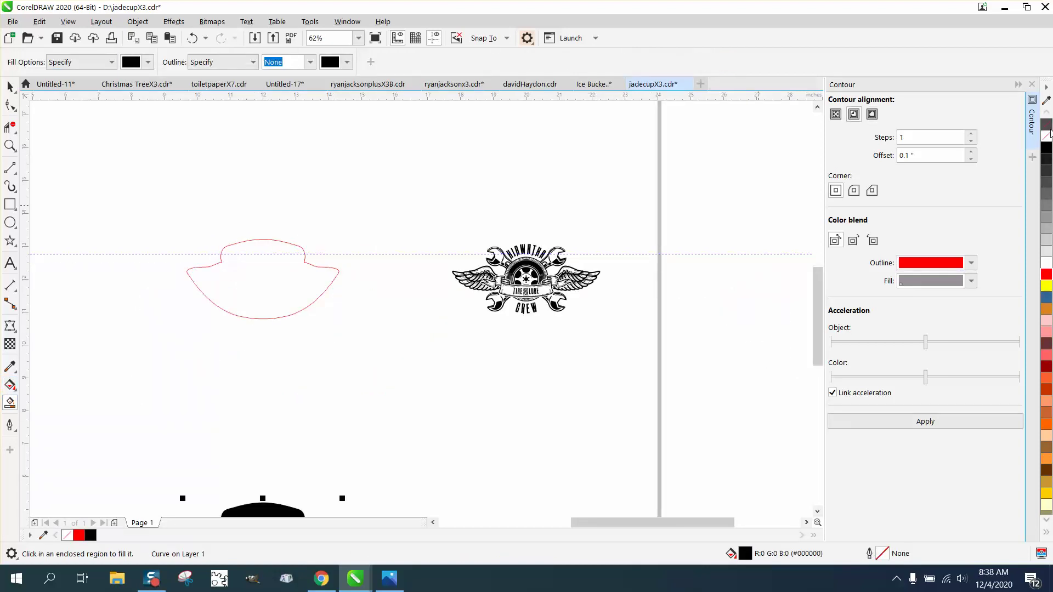
{"action": "left_click", "coordinate": [1047, 133]}
{"action": "right_click", "coordinate": [1045, 274]}
Center the new red outline horizontally and vertically on the logo group and check its fit.
{"action": "key", "text": "e"}
{"action": "key", "text": "c"}
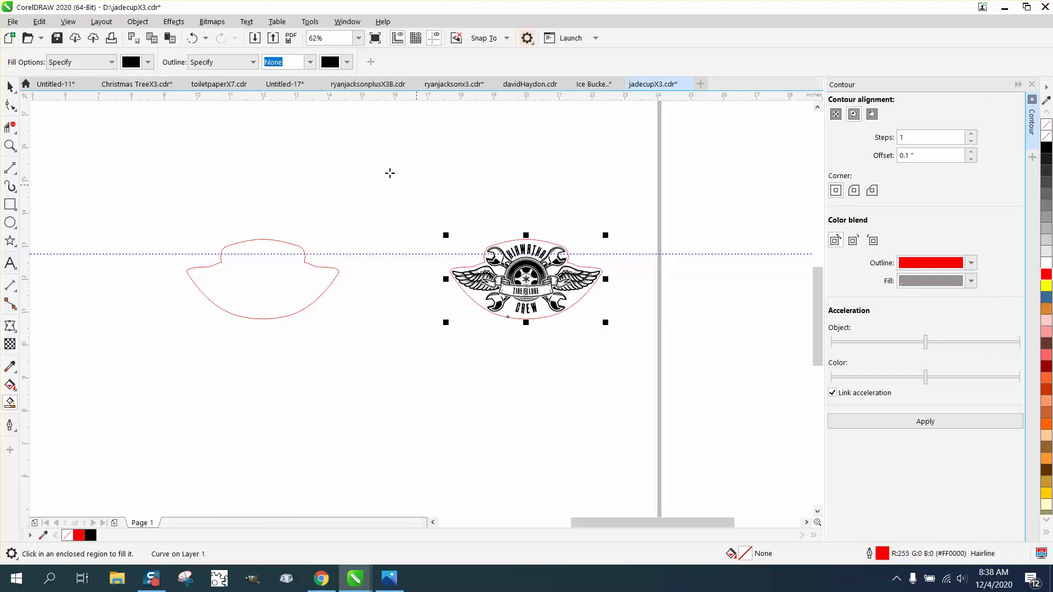
{"action": "left_click", "coordinate": [10, 145]}
{"action": "left_click_drag", "start_coordinate": [451, 236], "coordinate": [656, 341]}
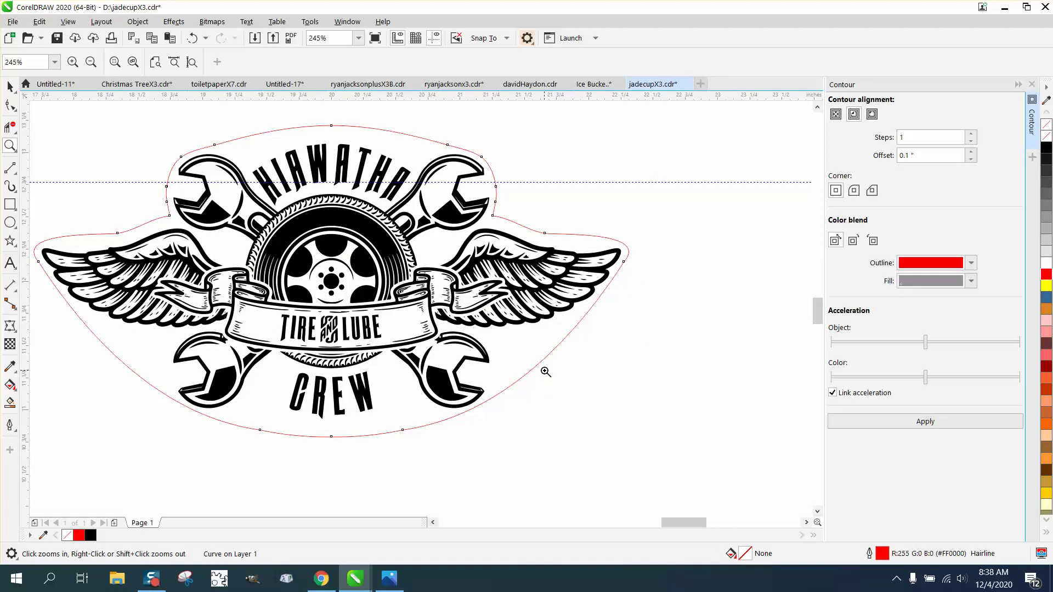
{"action": "scroll", "coordinate": [546, 371], "scroll_direction": "down", "scroll_amount": 2}
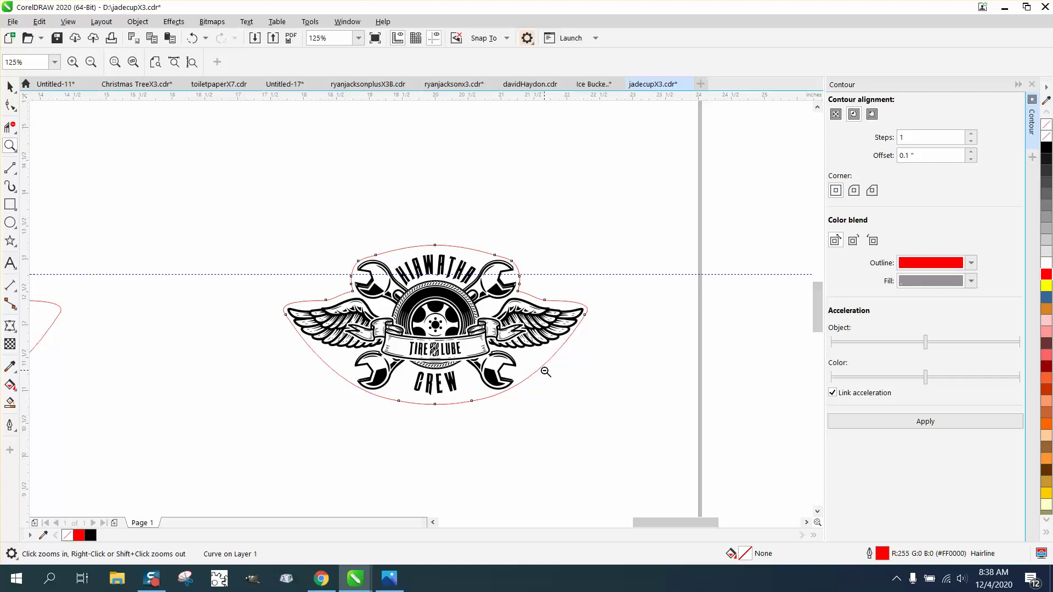